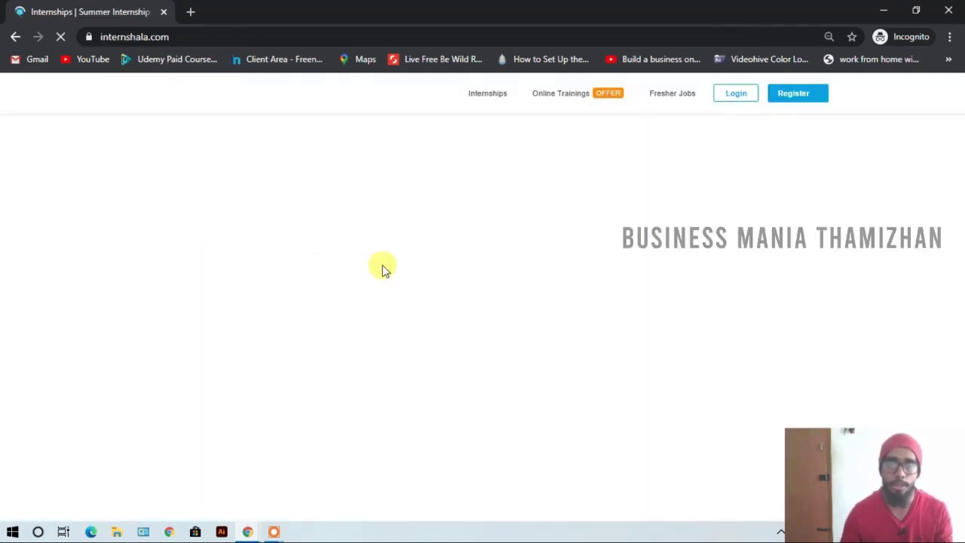
- Register a new student account with e-mail, password and name, then dismiss the verification notice
{"action": "mouse_move", "coordinate": [785, 94]}
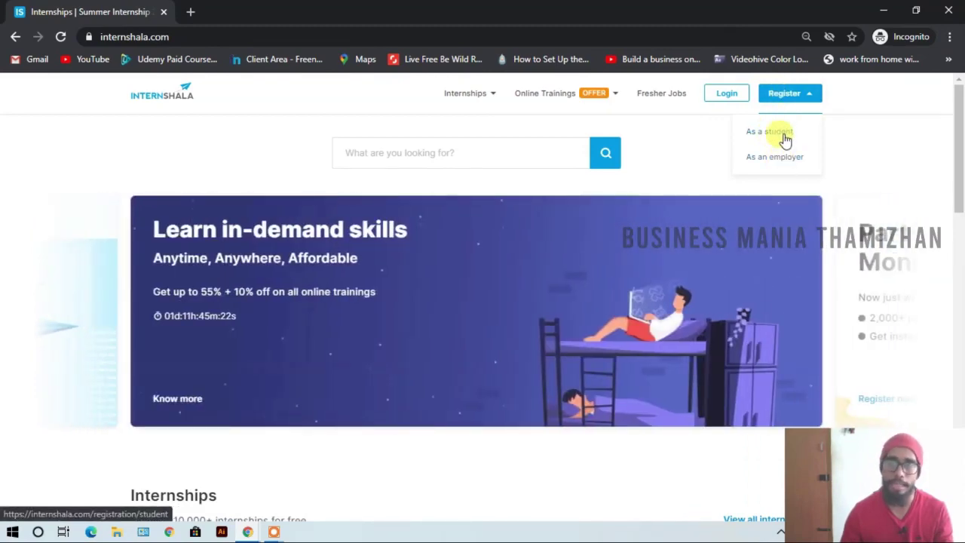
{"action": "left_click", "coordinate": [785, 139]}
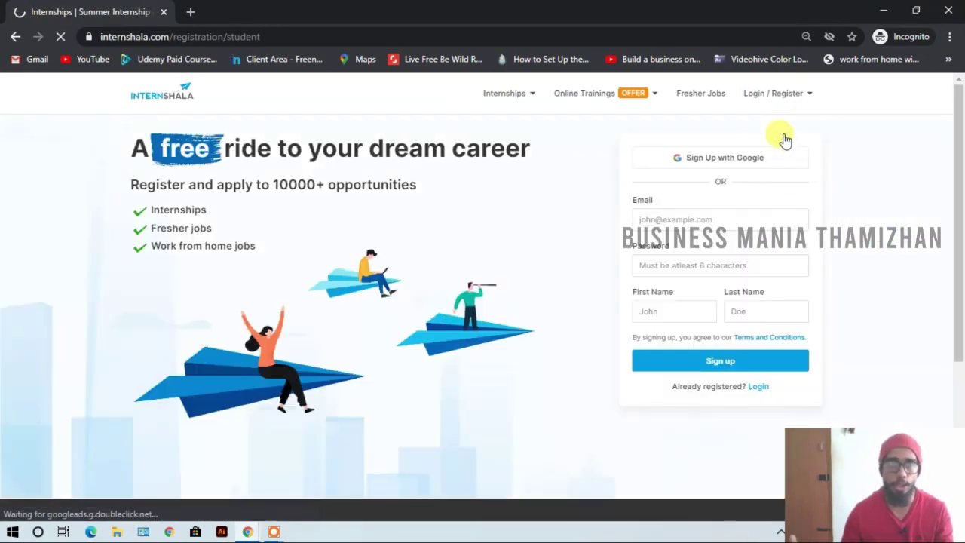
{"action": "left_click", "coordinate": [765, 219]}
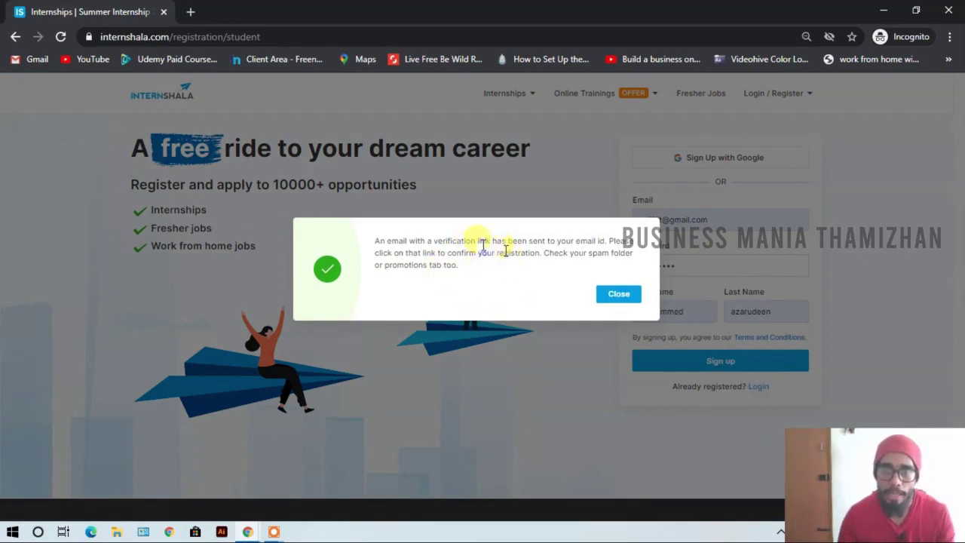
{"action": "left_click", "coordinate": [615, 296]}
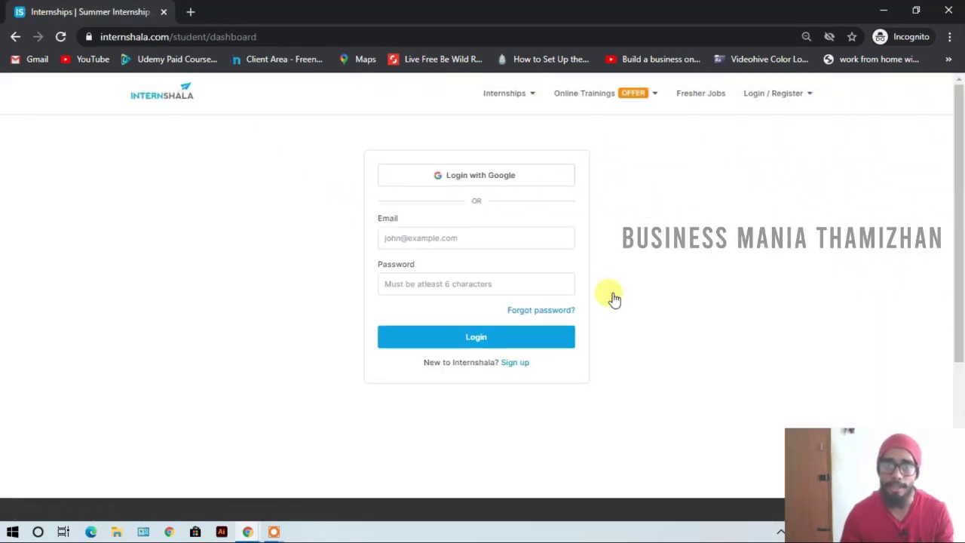
{"action": "left_click", "coordinate": [519, 238]}
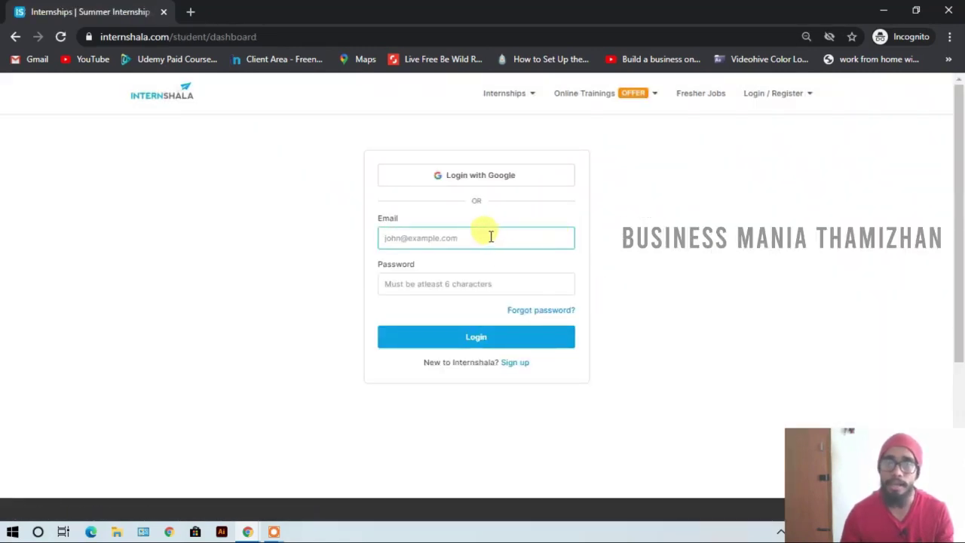
{"action": "left_click", "coordinate": [190, 11]}
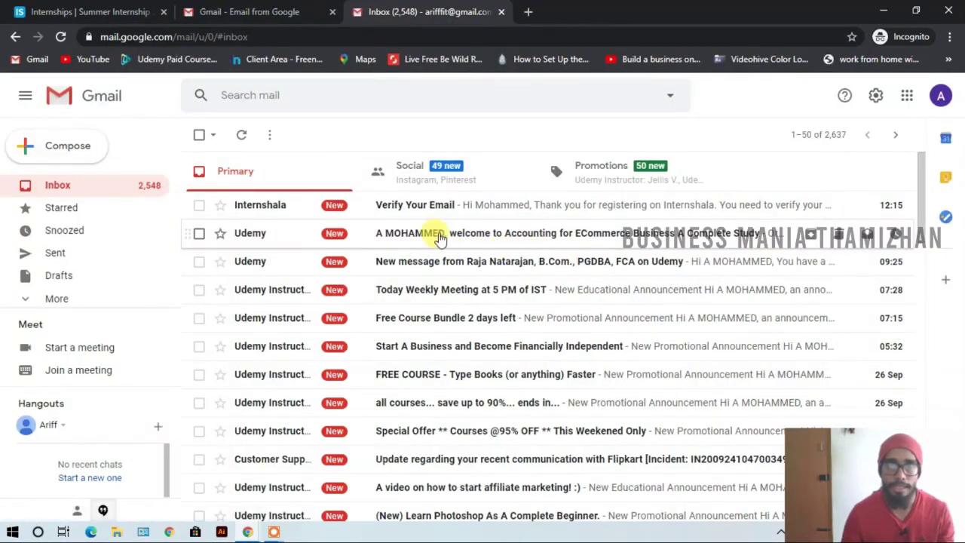
- Open Internshala's 'Verify Your Email' message in Gmail and follow its Verify Email link
{"action": "left_click", "coordinate": [508, 208]}
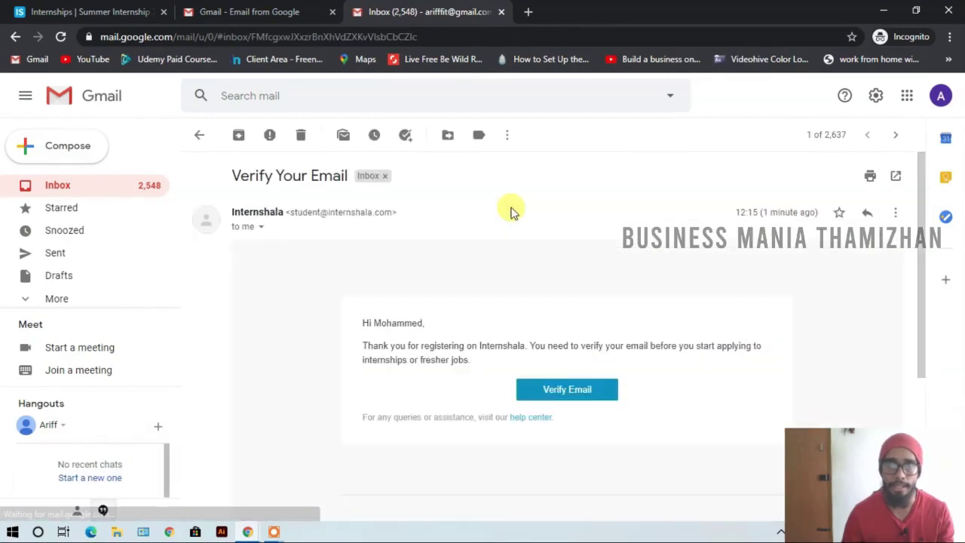
{"action": "left_click", "coordinate": [593, 401]}
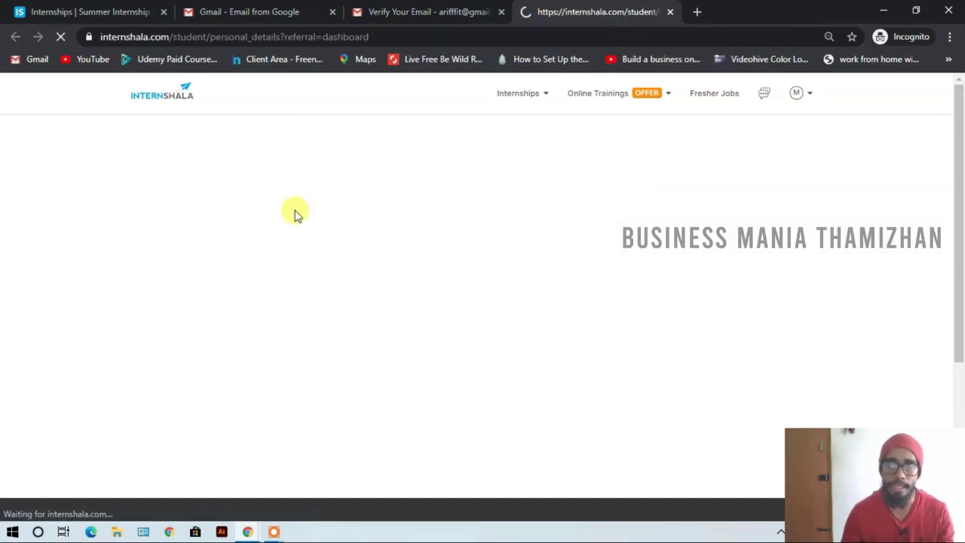
- Set the title to Mr. and correct the first and last name
{"action": "scroll", "coordinate": [612, 205], "scroll_direction": "down", "scroll_amount": 1}
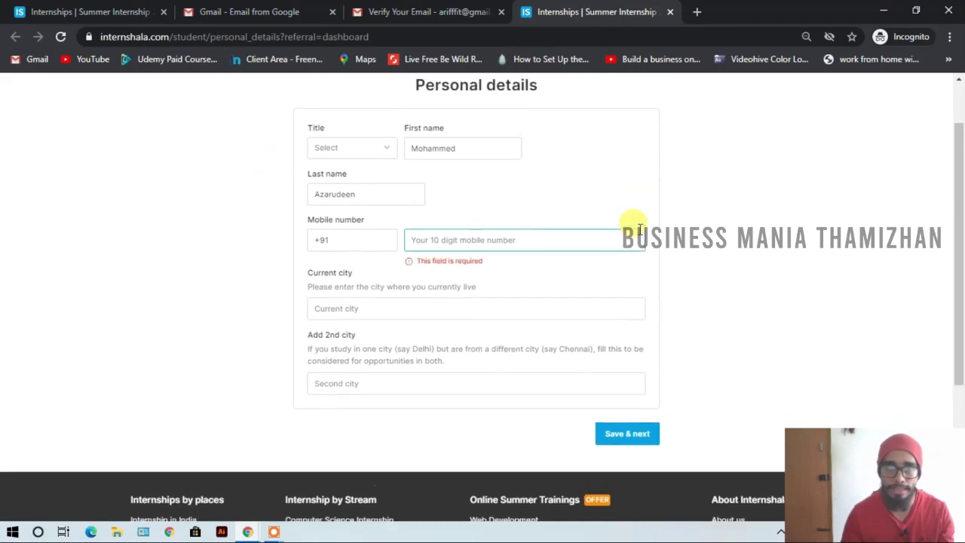
{"action": "scroll", "coordinate": [631, 221], "scroll_direction": "up", "scroll_amount": 1}
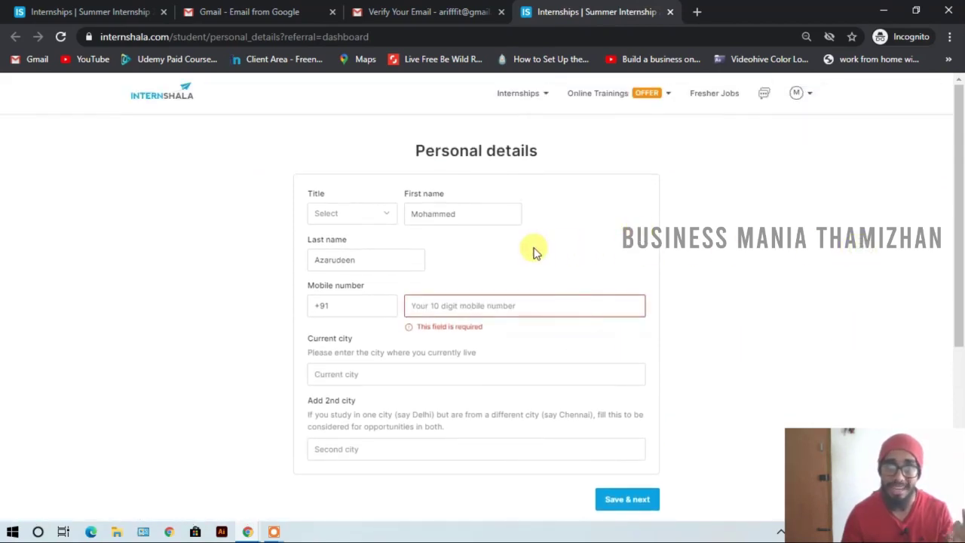
{"action": "left_click", "coordinate": [430, 214]}
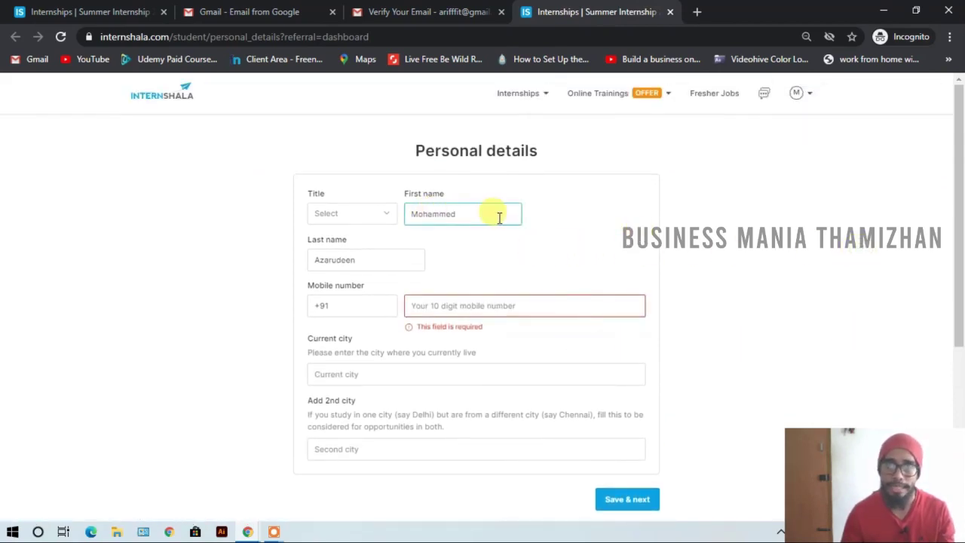
{"action": "scroll", "coordinate": [501, 216], "scroll_direction": "down", "scroll_amount": 1}
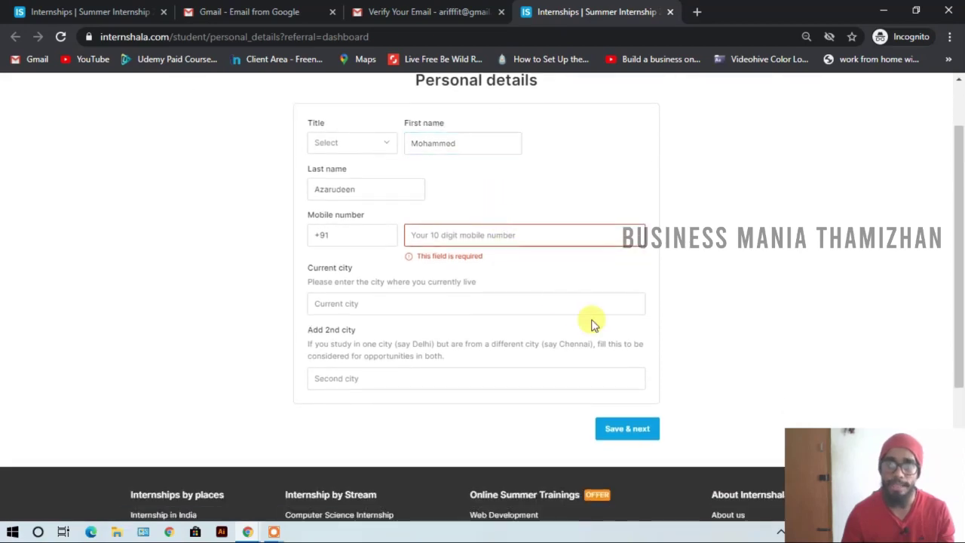
{"action": "scroll", "coordinate": [758, 263], "scroll_direction": "up", "scroll_amount": 1}
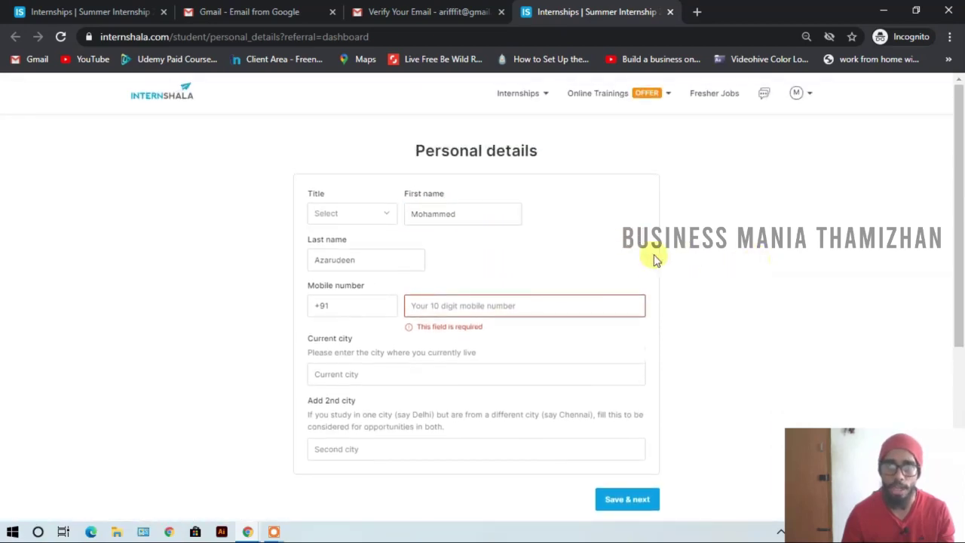
{"action": "left_click", "coordinate": [353, 218]}
{"action": "left_click", "coordinate": [349, 238]}
{"action": "double_click", "coordinate": [460, 214]}
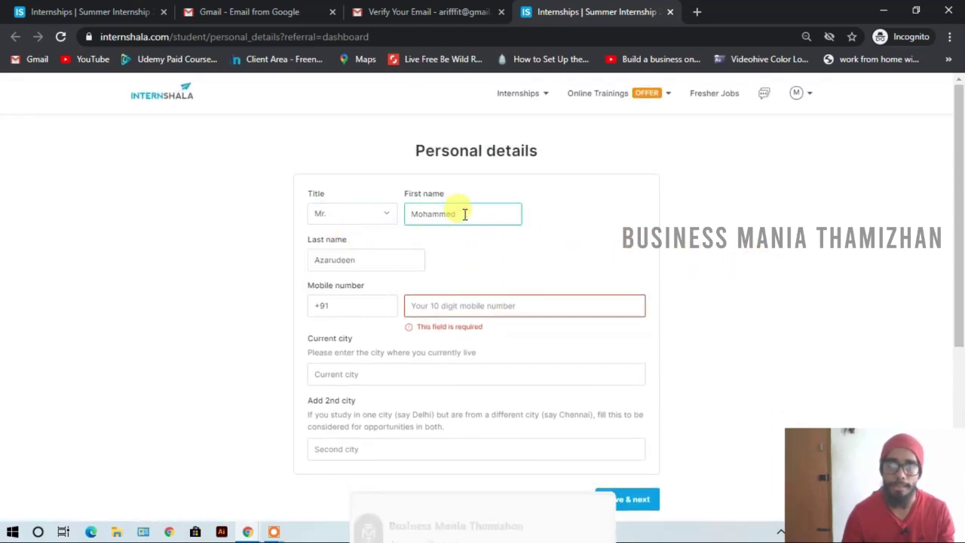
{"action": "type", "text": "M"}
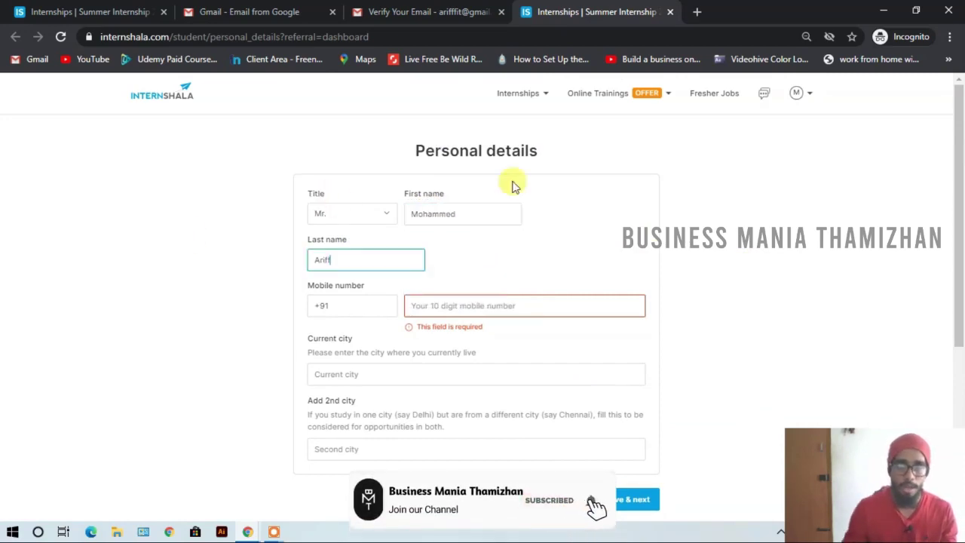
{"action": "left_click", "coordinate": [577, 180]}
- Fill in the mobile number and current city Coimbatore, Tamil Nadu, India, then Save & next
{"action": "left_click", "coordinate": [546, 298]}
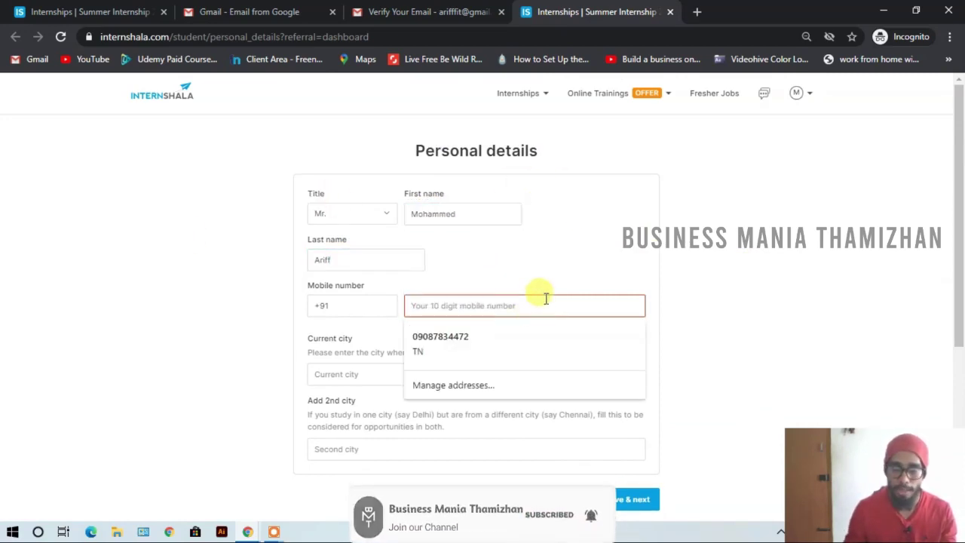
{"action": "left_click", "coordinate": [440, 337]}
{"action": "left_click", "coordinate": [383, 297]}
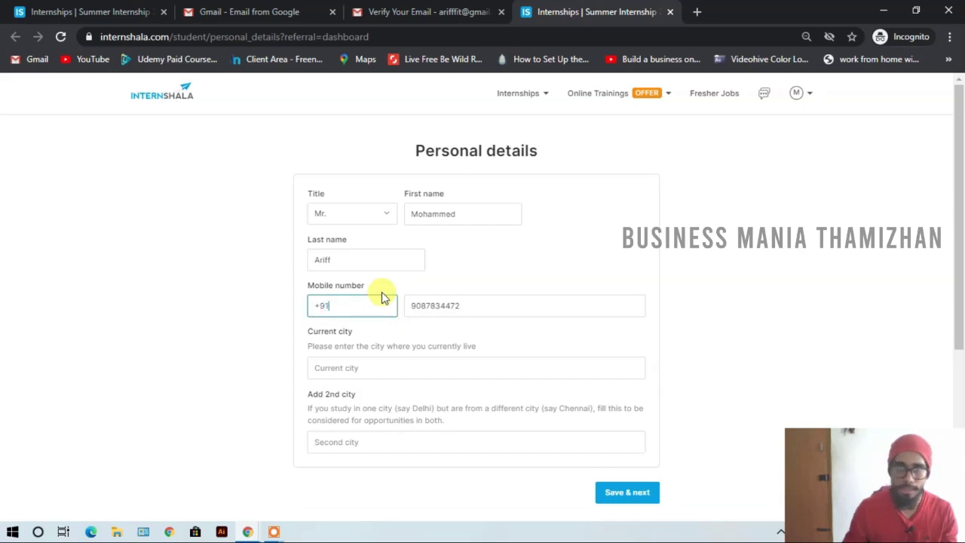
{"action": "scroll", "coordinate": [472, 249], "scroll_direction": "down", "scroll_amount": 1}
{"action": "left_click", "coordinate": [484, 301]}
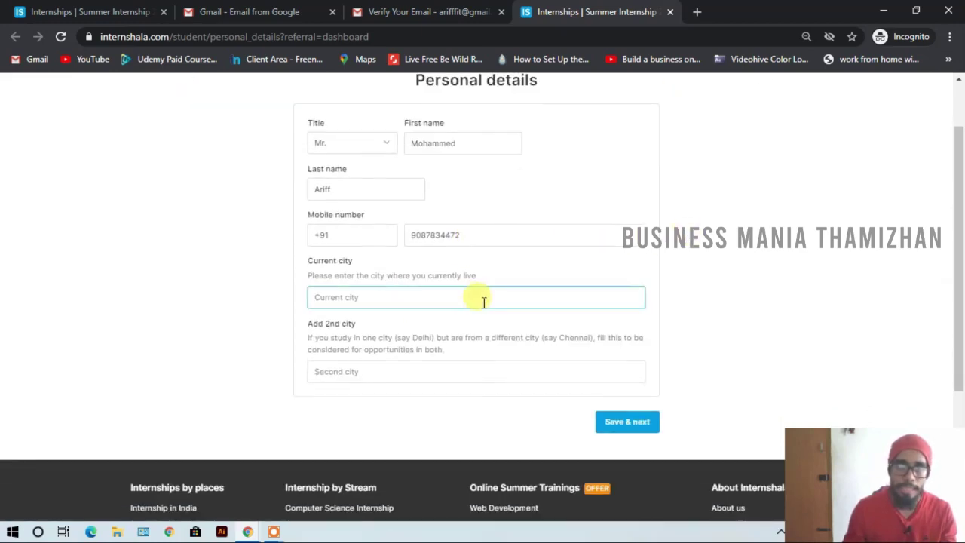
{"action": "type", "text": "coim"}
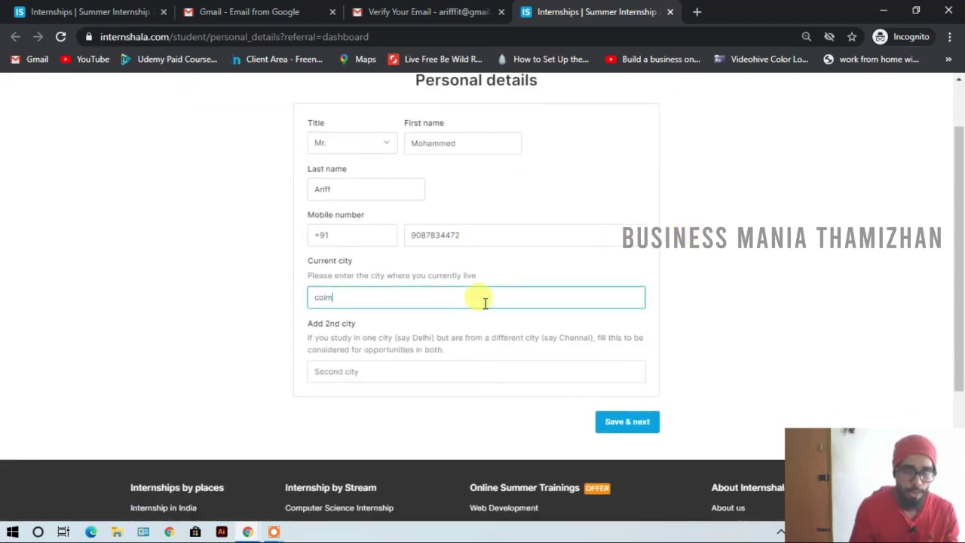
{"action": "type", "text": "ba"}
{"action": "left_click", "coordinate": [433, 317]}
{"action": "left_click", "coordinate": [453, 366]}
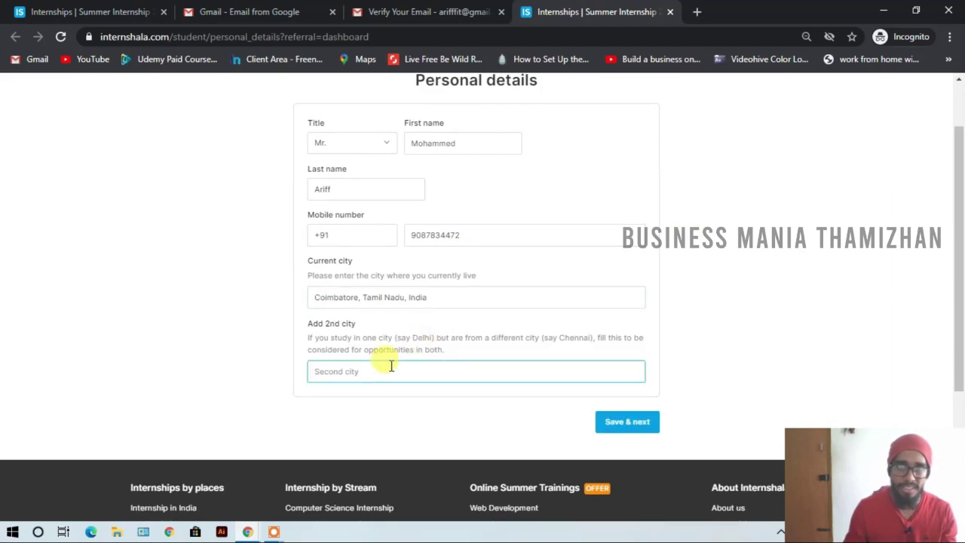
{"action": "left_click", "coordinate": [606, 421]}
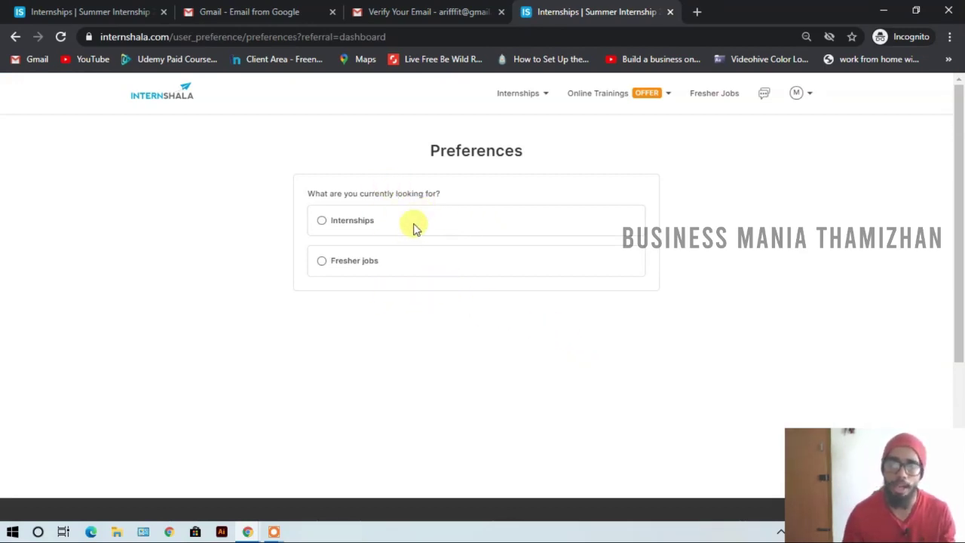
- Choose Internships as the goal and tick both In-office and Work from home types
{"action": "left_click", "coordinate": [322, 221]}
{"action": "left_click", "coordinate": [341, 262]}
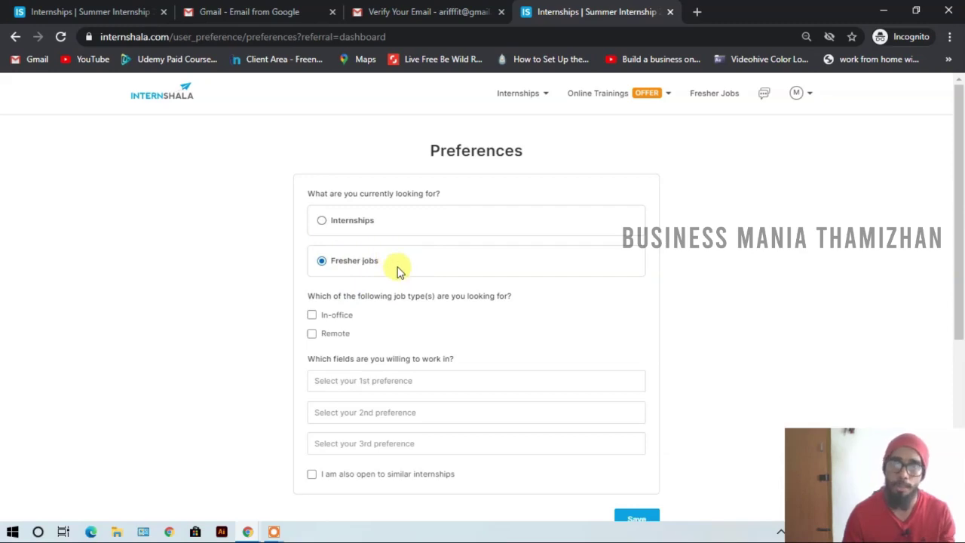
{"action": "left_click", "coordinate": [324, 223]}
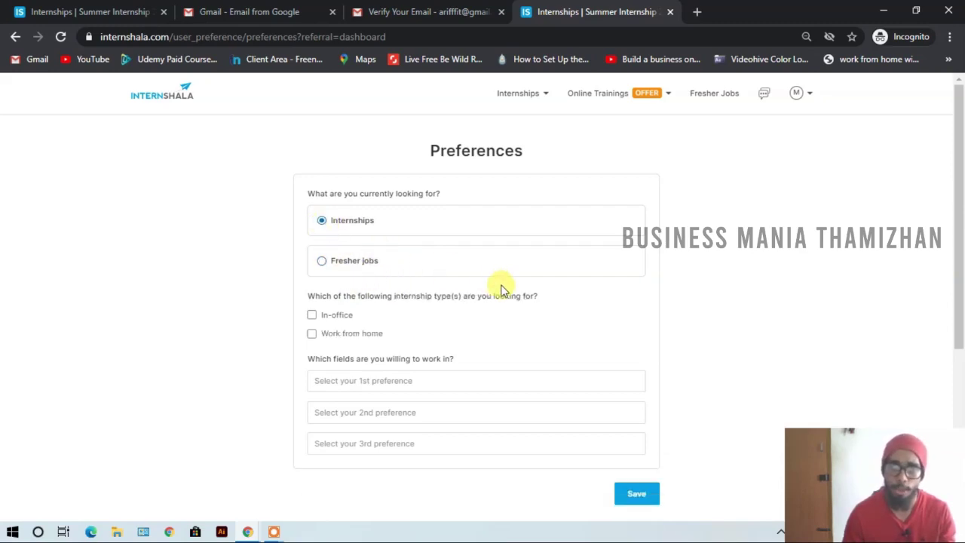
{"action": "scroll", "coordinate": [500, 286], "scroll_direction": "down", "scroll_amount": 2}
{"action": "scroll", "coordinate": [372, 257], "scroll_direction": "up", "scroll_amount": 1}
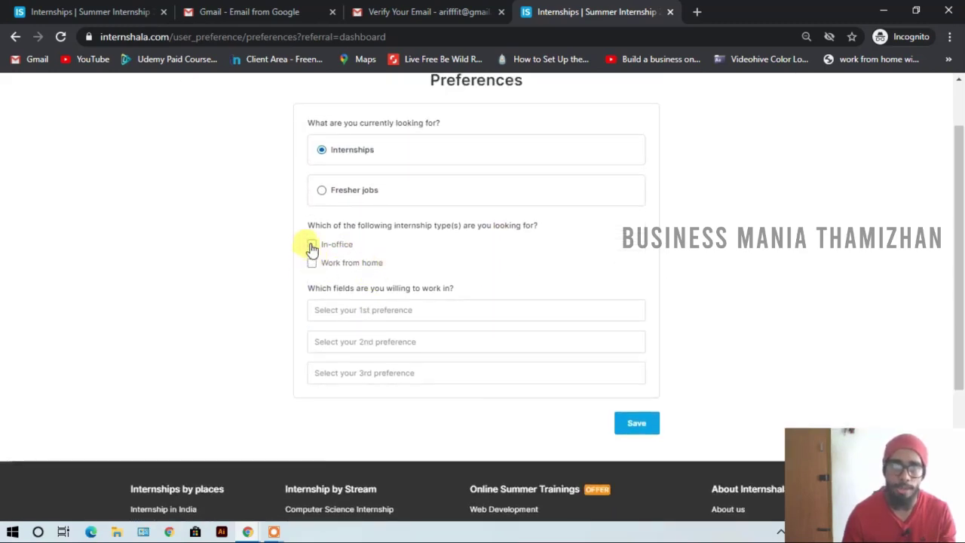
{"action": "left_click", "coordinate": [312, 246]}
{"action": "left_click", "coordinate": [313, 264]}
{"action": "scroll", "coordinate": [490, 289], "scroll_direction": "down", "scroll_amount": 2}
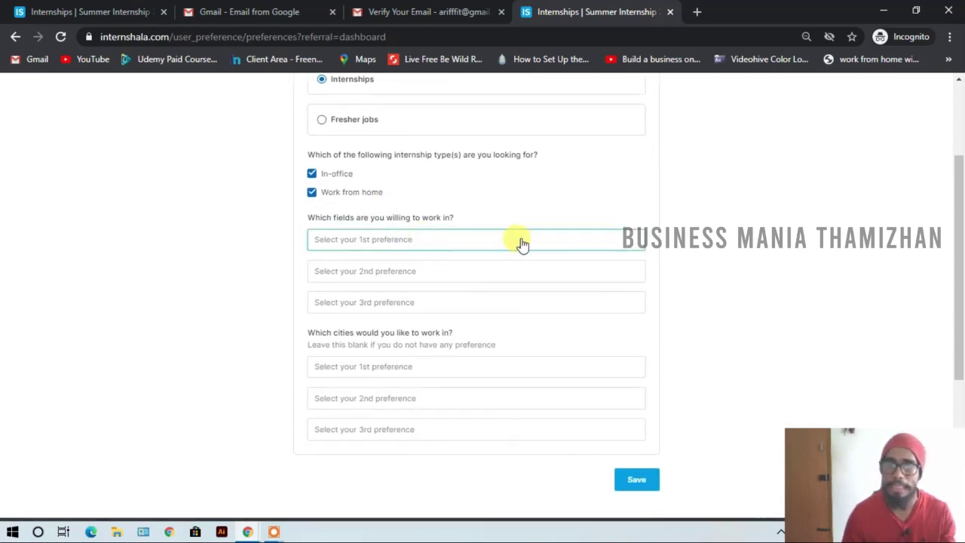
- Pick Graphic Design and Animation as the first two preferred fields
{"action": "left_click", "coordinate": [523, 244]}
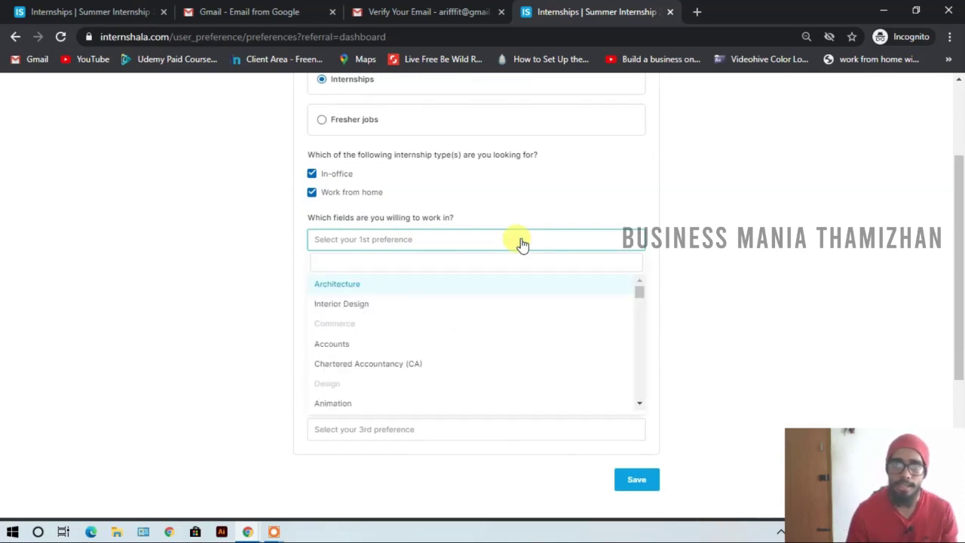
{"action": "type", "text": "Gra"}
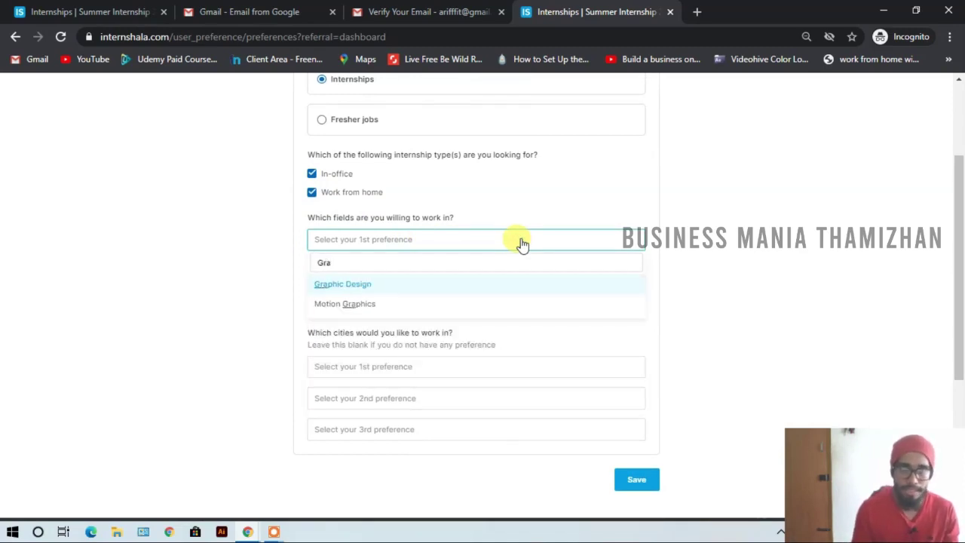
{"action": "key", "text": "Down"}
{"action": "key", "text": "Return"}
{"action": "left_click", "coordinate": [519, 244]}
{"action": "type", "text": "graphic"}
{"action": "left_click", "coordinate": [411, 287]}
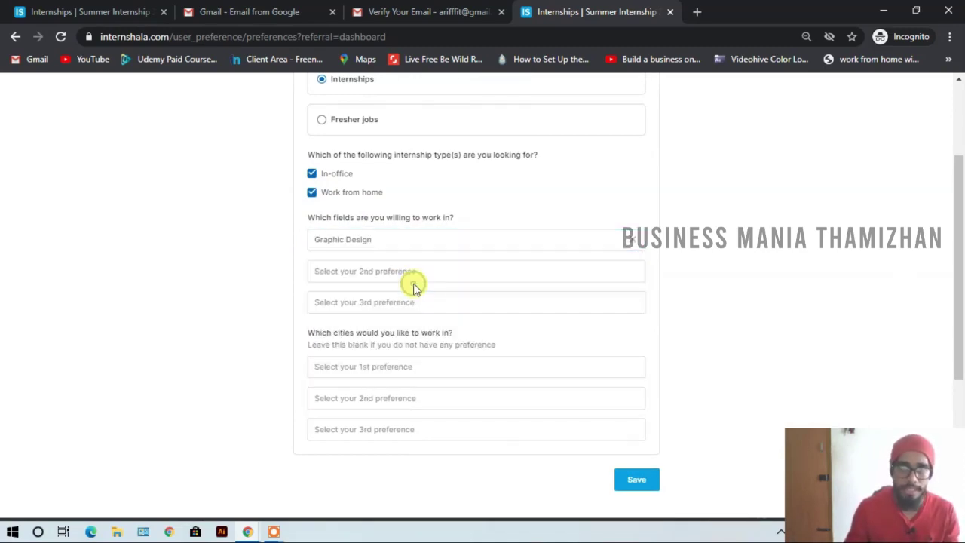
{"action": "left_click", "coordinate": [411, 279]}
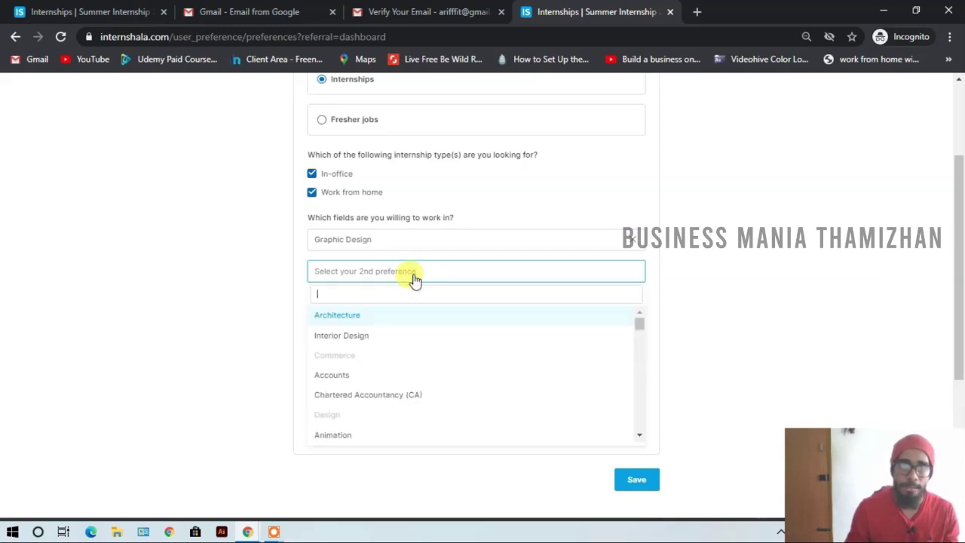
{"action": "left_click", "coordinate": [340, 431]}
- Add Data Entry and Video Making/Editing as the third and fourth preferred fields
{"action": "left_click", "coordinate": [402, 301]}
{"action": "type", "text": "d"}
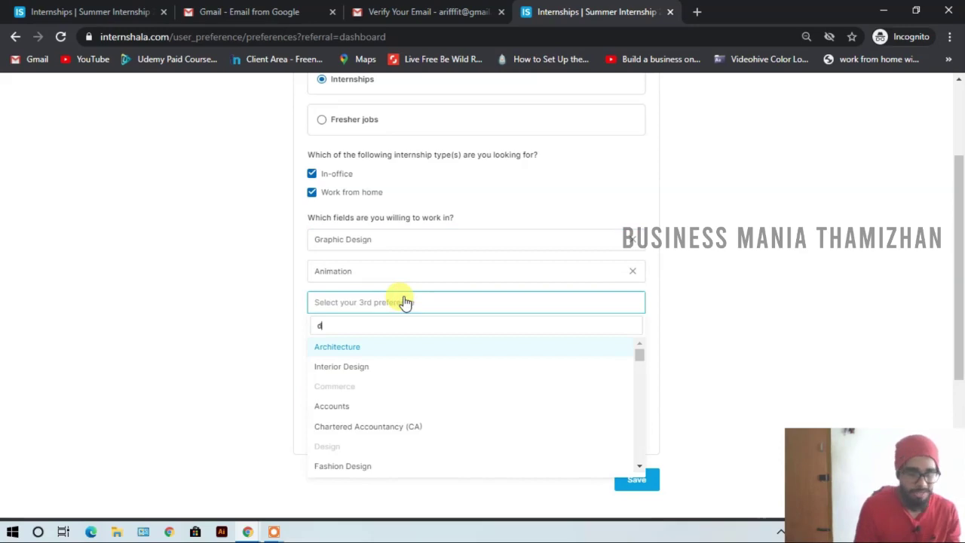
{"action": "type", "text": "ata"}
{"action": "left_click", "coordinate": [351, 346]}
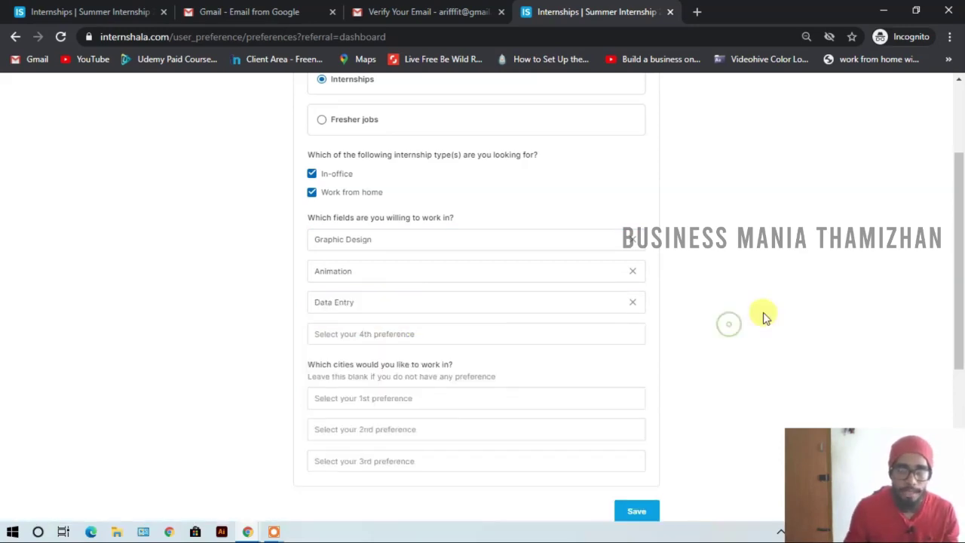
{"action": "scroll", "coordinate": [762, 317], "scroll_direction": "down", "scroll_amount": 1}
{"action": "scroll", "coordinate": [764, 317], "scroll_direction": "up", "scroll_amount": 1}
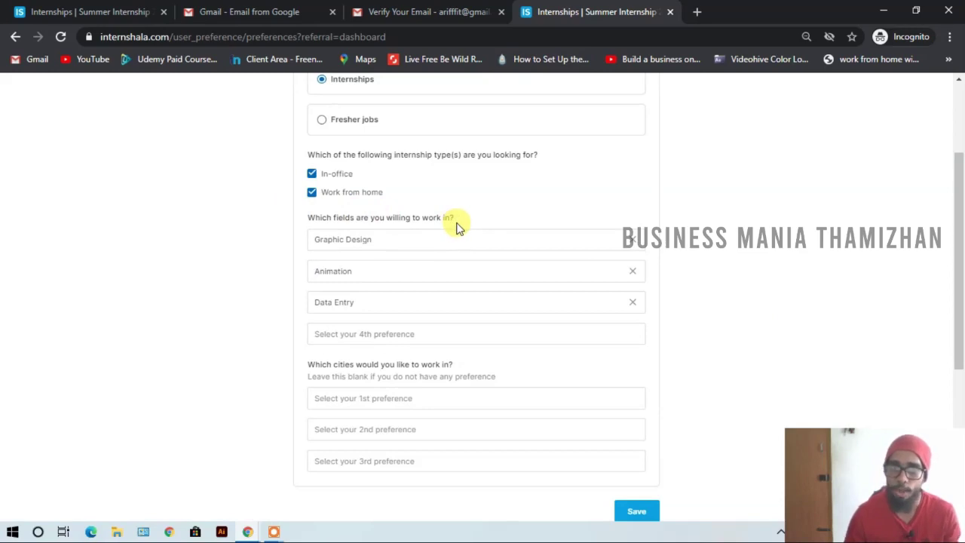
{"action": "left_click", "coordinate": [493, 339]}
{"action": "type", "text": "vide"}
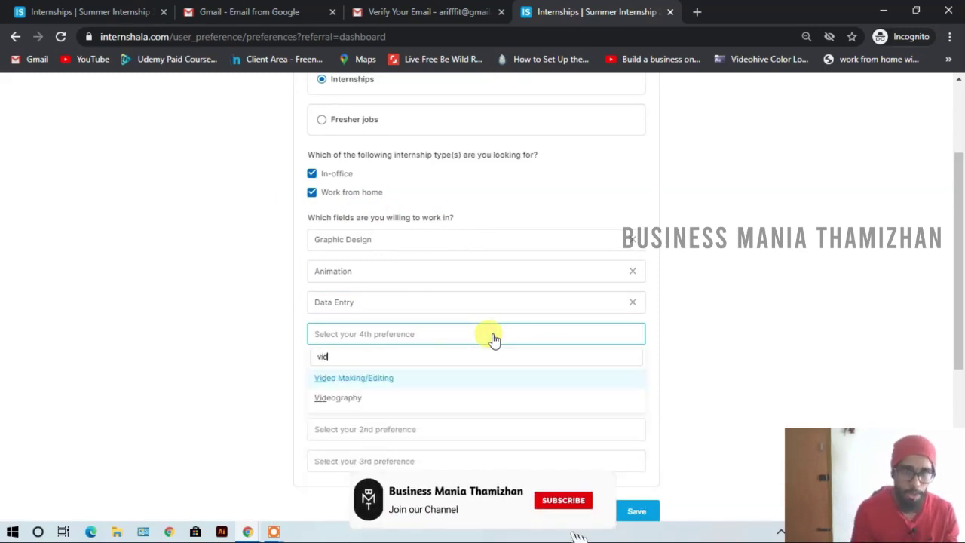
{"action": "left_click", "coordinate": [399, 377]}
- Untick In-office so only Work from home remains, and save the preferences
{"action": "scroll", "coordinate": [351, 239], "scroll_direction": "down", "scroll_amount": 2}
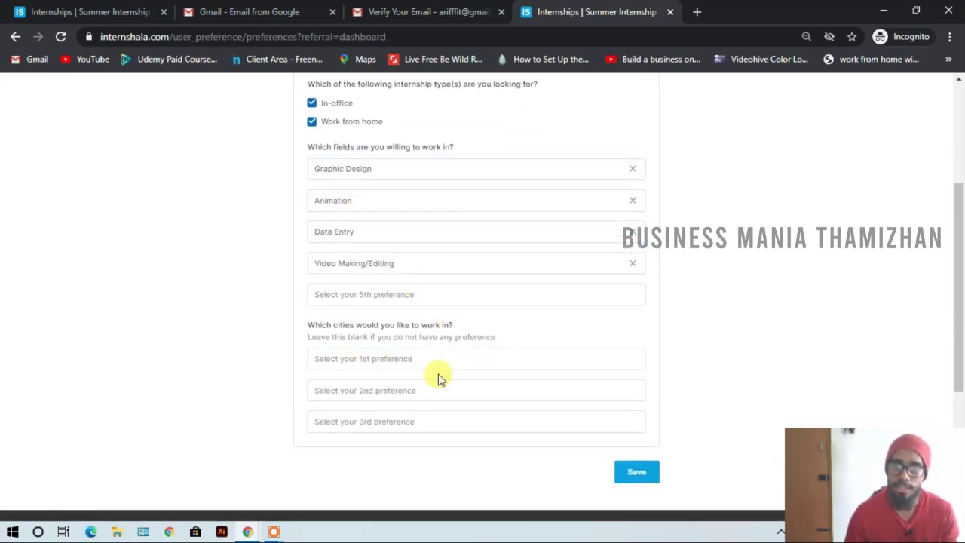
{"action": "scroll", "coordinate": [441, 380], "scroll_direction": "up", "scroll_amount": 2}
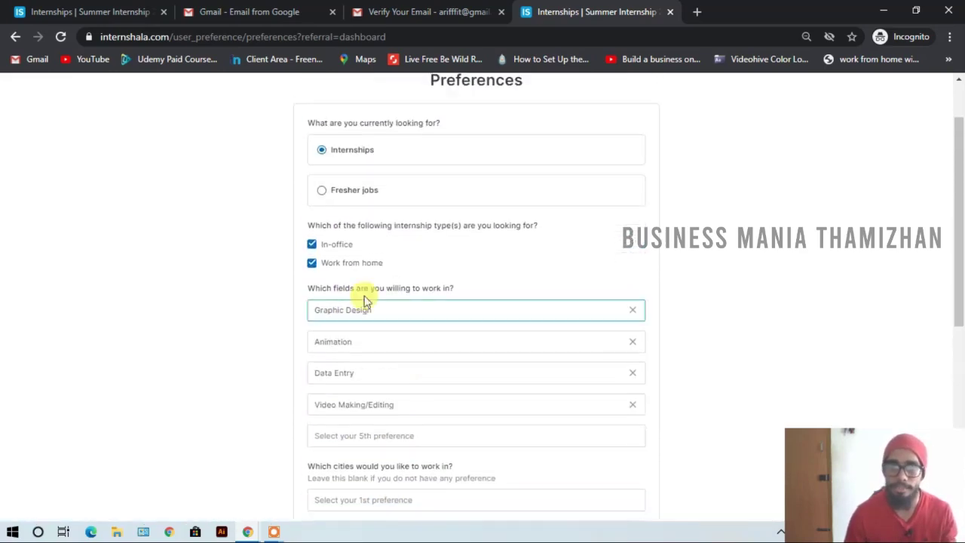
{"action": "left_click", "coordinate": [312, 244]}
{"action": "scroll", "coordinate": [447, 484], "scroll_direction": "down", "scroll_amount": 1}
{"action": "scroll", "coordinate": [447, 483], "scroll_direction": "down", "scroll_amount": 3}
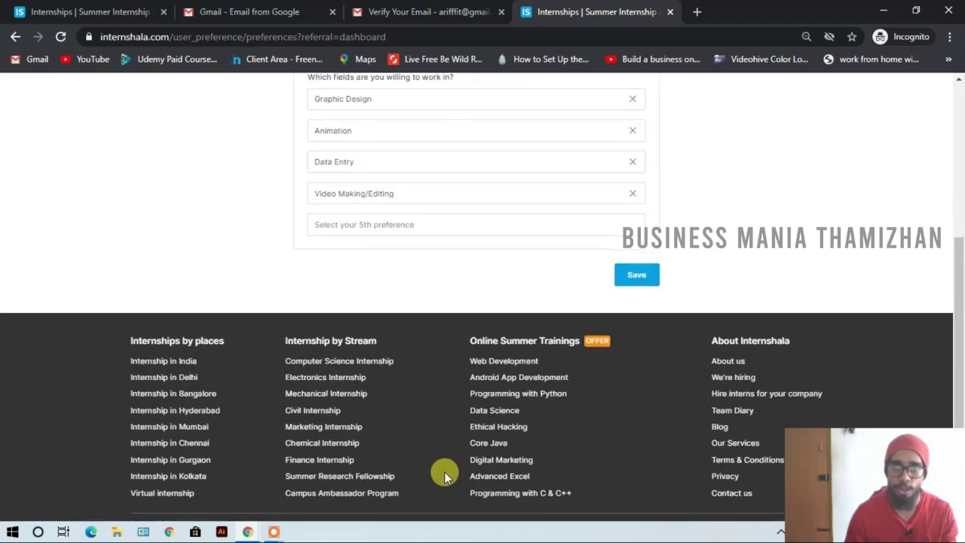
{"action": "scroll", "coordinate": [441, 470], "scroll_direction": "up", "scroll_amount": 2}
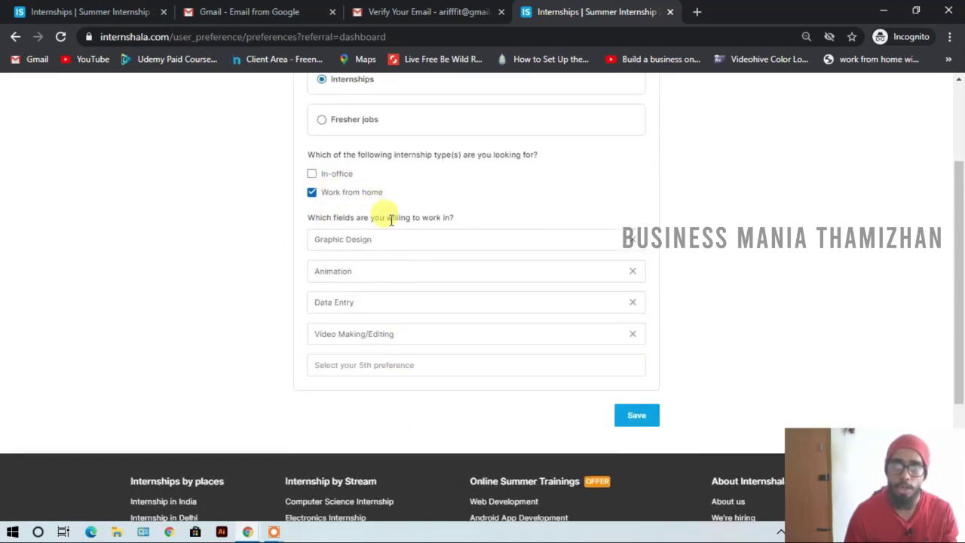
{"action": "left_click", "coordinate": [638, 414]}
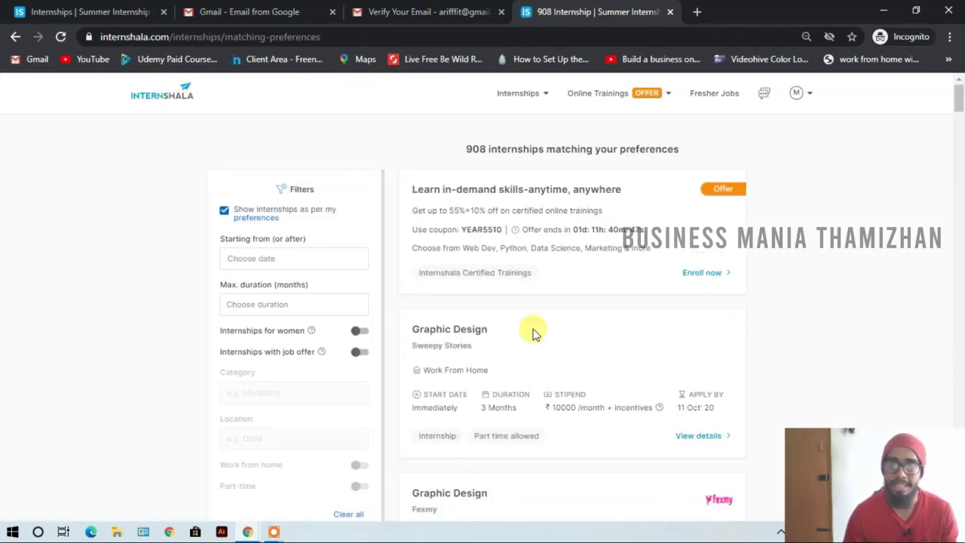
- Scroll through the 908 matching work-from-home Graphic Design internships
{"action": "scroll", "coordinate": [571, 323], "scroll_direction": "down", "scroll_amount": 4}
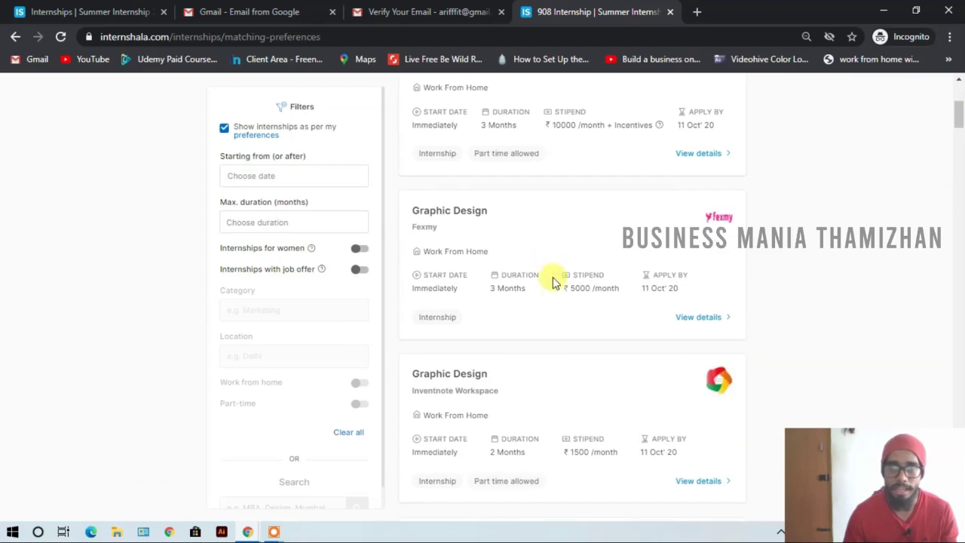
{"action": "scroll", "coordinate": [431, 276], "scroll_direction": "up", "scroll_amount": 4}
{"action": "scroll", "coordinate": [486, 304], "scroll_direction": "down", "scroll_amount": 2}
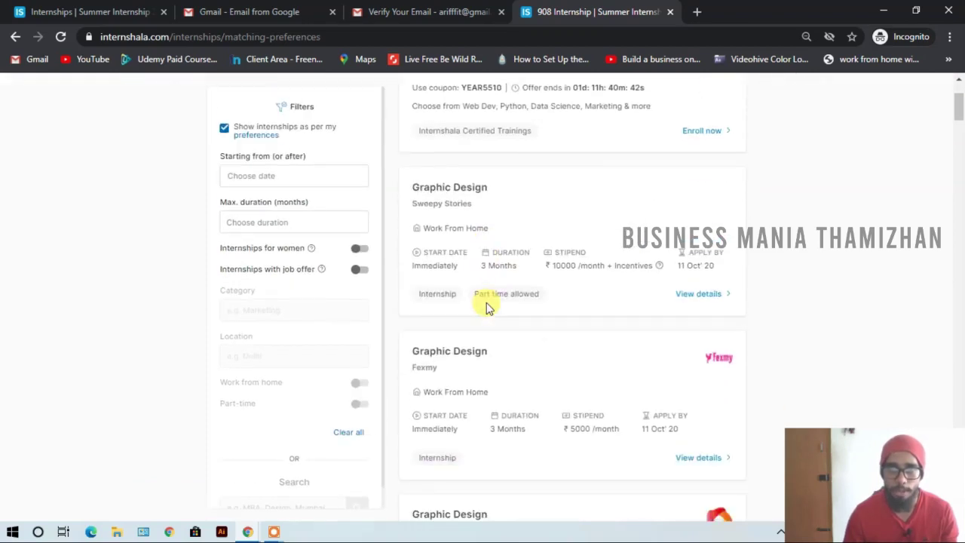
{"action": "scroll", "coordinate": [486, 302], "scroll_direction": "down", "scroll_amount": 1}
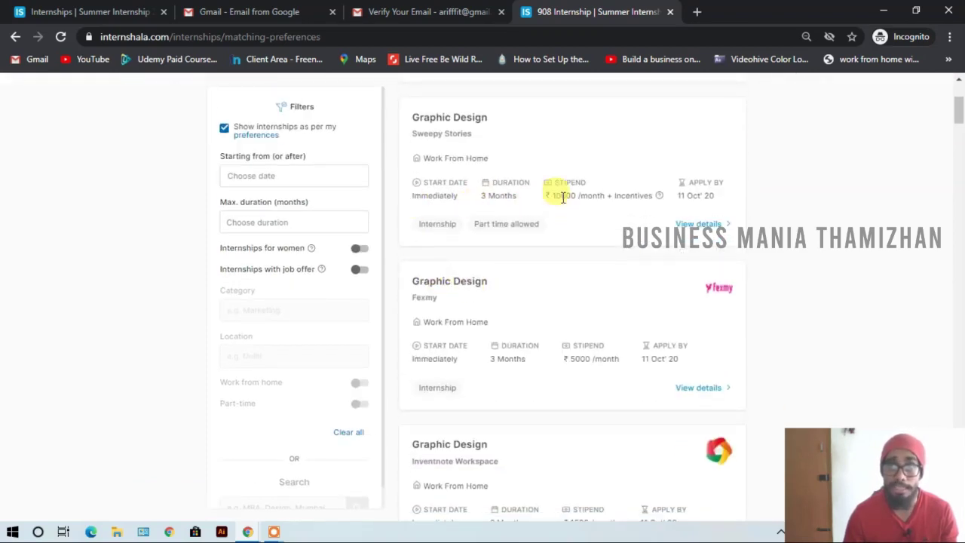
- Open the Sweepy Stories Graphic Design internship and check its number of openings
{"action": "left_click", "coordinate": [693, 224]}
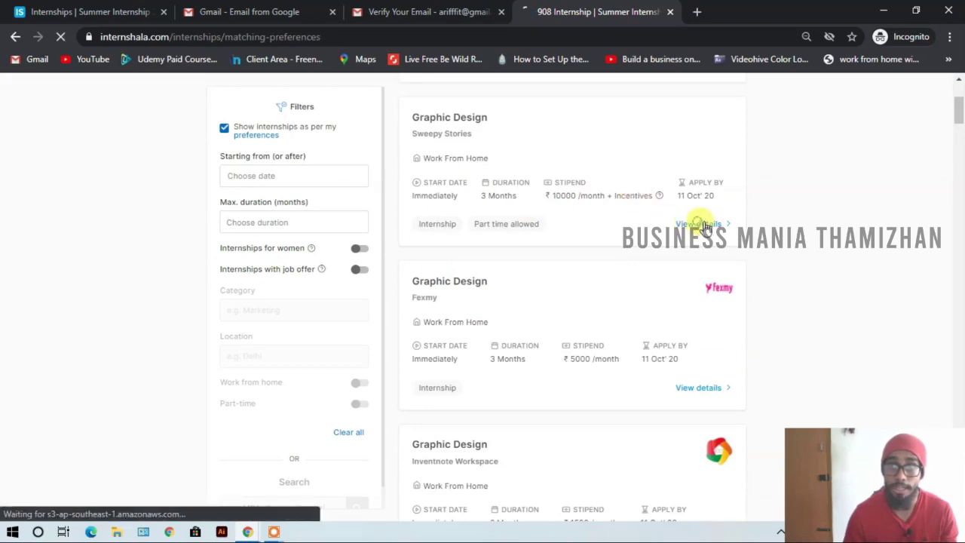
{"action": "scroll", "coordinate": [569, 260], "scroll_direction": "down", "scroll_amount": 1}
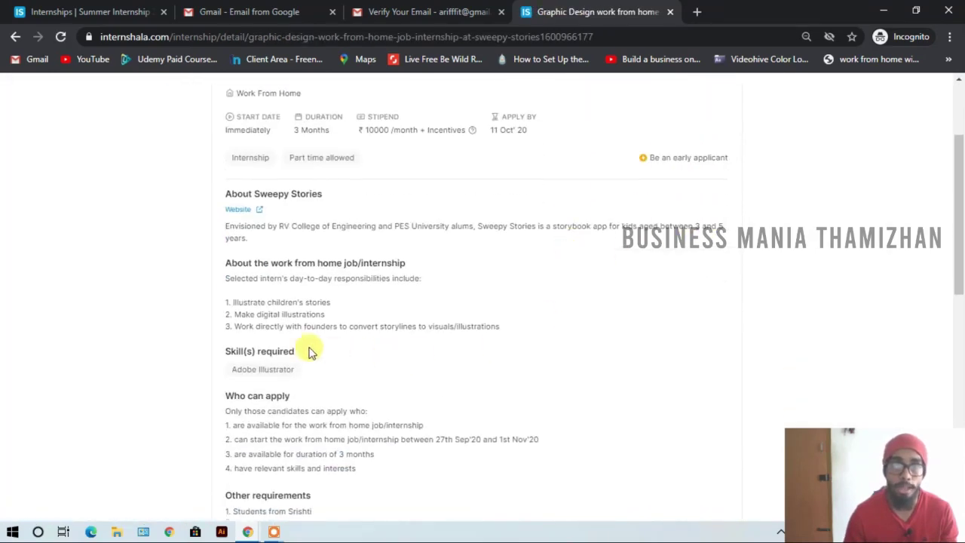
{"action": "scroll", "coordinate": [263, 267], "scroll_direction": "down", "scroll_amount": 1}
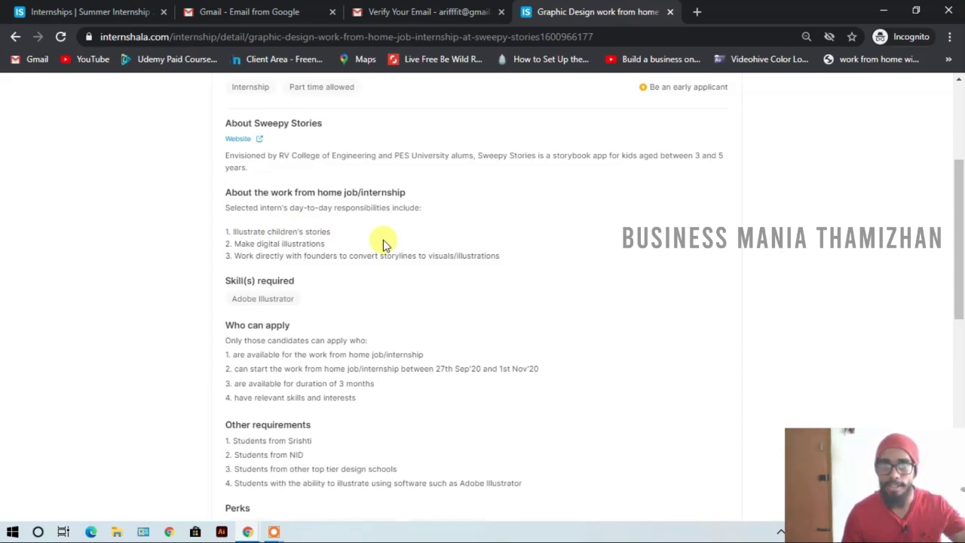
{"action": "scroll", "coordinate": [355, 249], "scroll_direction": "up", "scroll_amount": 3}
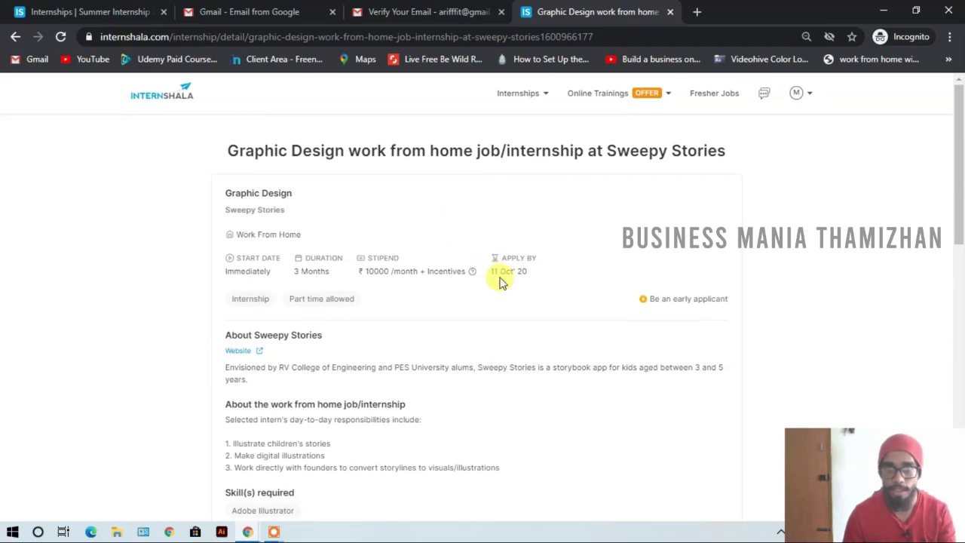
{"action": "scroll", "coordinate": [340, 276], "scroll_direction": "down", "scroll_amount": 7}
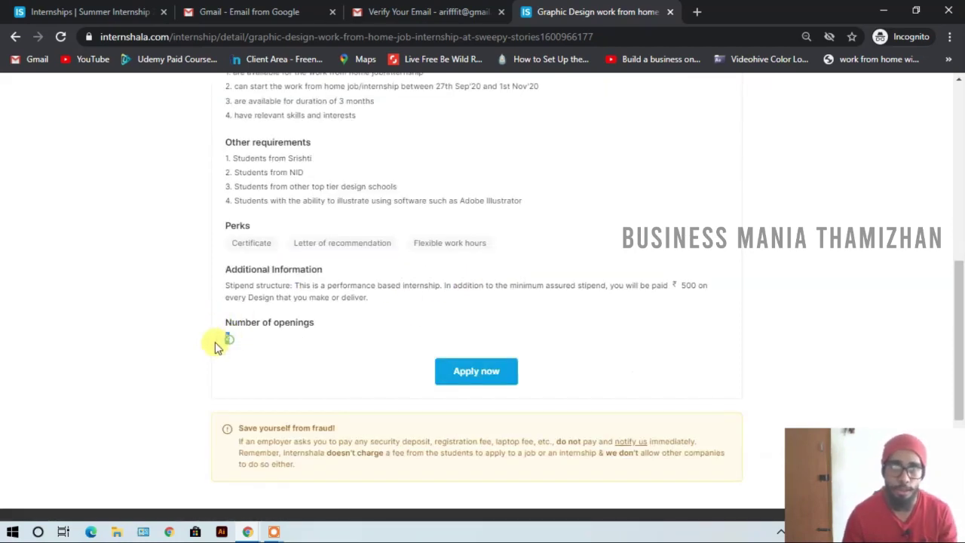
{"action": "left_click_drag", "start_coordinate": [217, 346], "coordinate": [251, 354]}
{"action": "scroll", "coordinate": [322, 350], "scroll_direction": "up", "scroll_amount": 1}
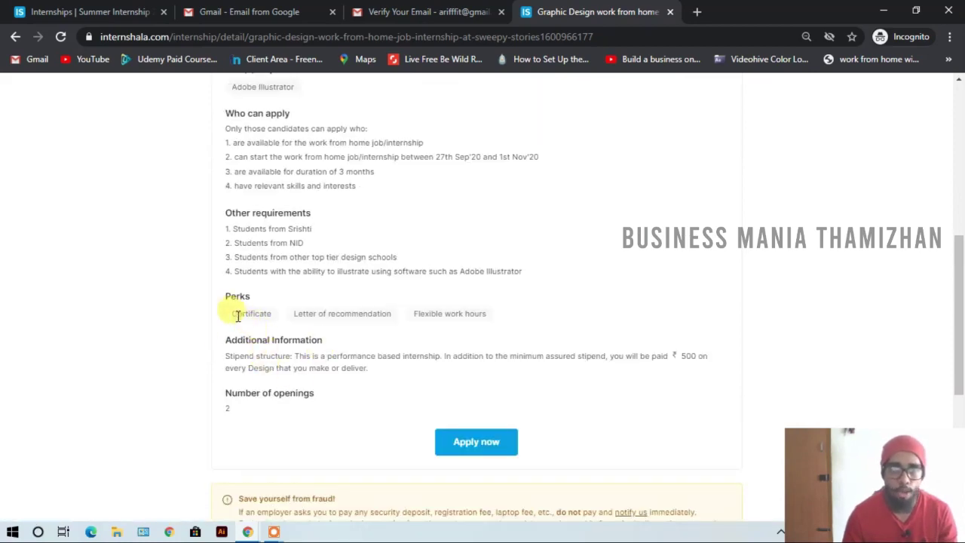
- Review its perks (Certificate, Letter of recommendation, Flexible work hours) and other requirements
{"action": "left_click_drag", "start_coordinate": [224, 309], "coordinate": [401, 314]}
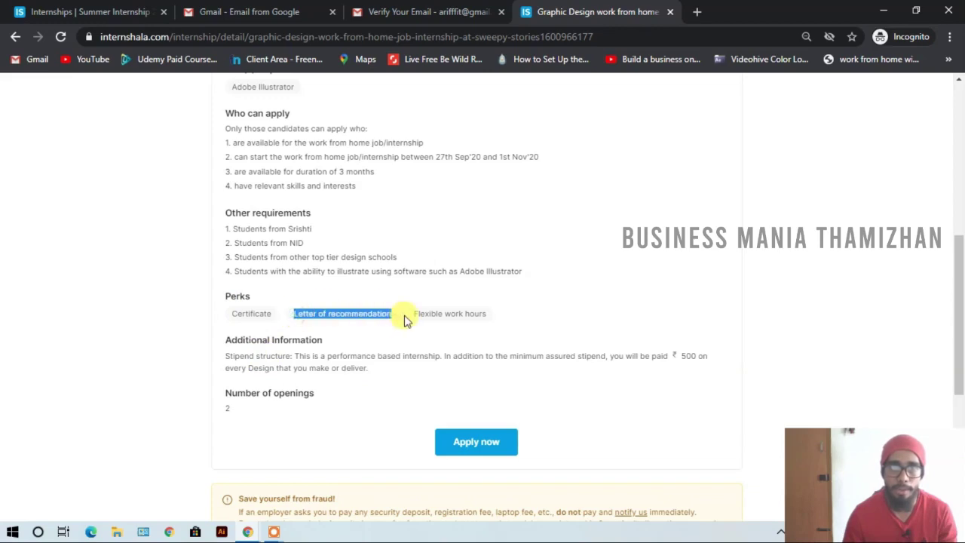
{"action": "left_click", "coordinate": [399, 324]}
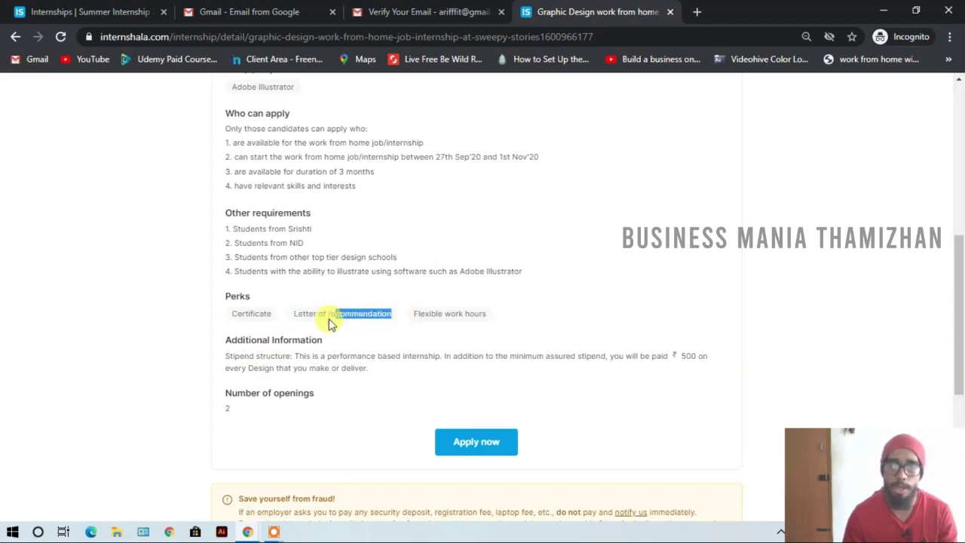
{"action": "left_click_drag", "start_coordinate": [329, 320], "coordinate": [286, 315]}
{"action": "left_click", "coordinate": [375, 296]}
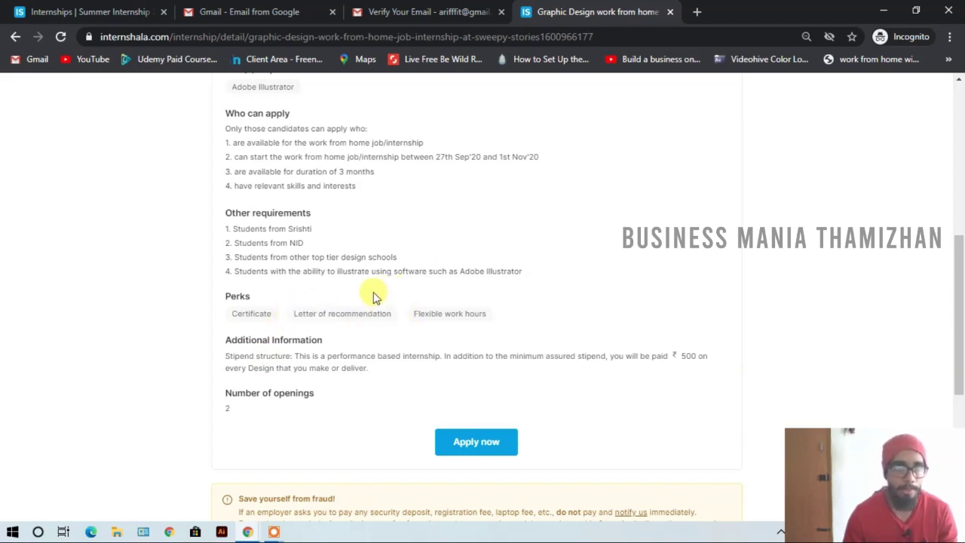
{"action": "left_click_drag", "start_coordinate": [414, 315], "coordinate": [641, 303]}
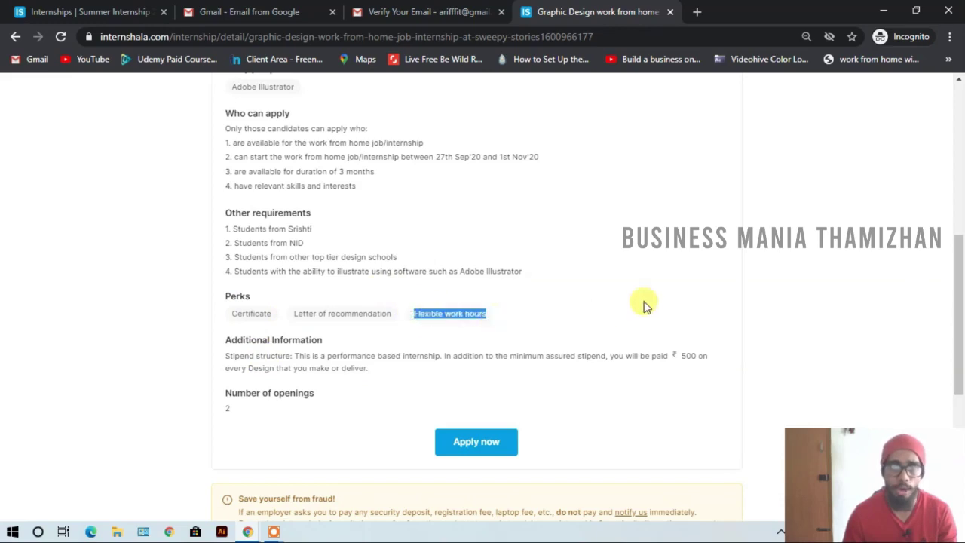
{"action": "left_click", "coordinate": [640, 302]}
{"action": "scroll", "coordinate": [462, 319], "scroll_direction": "up", "scroll_amount": 1}
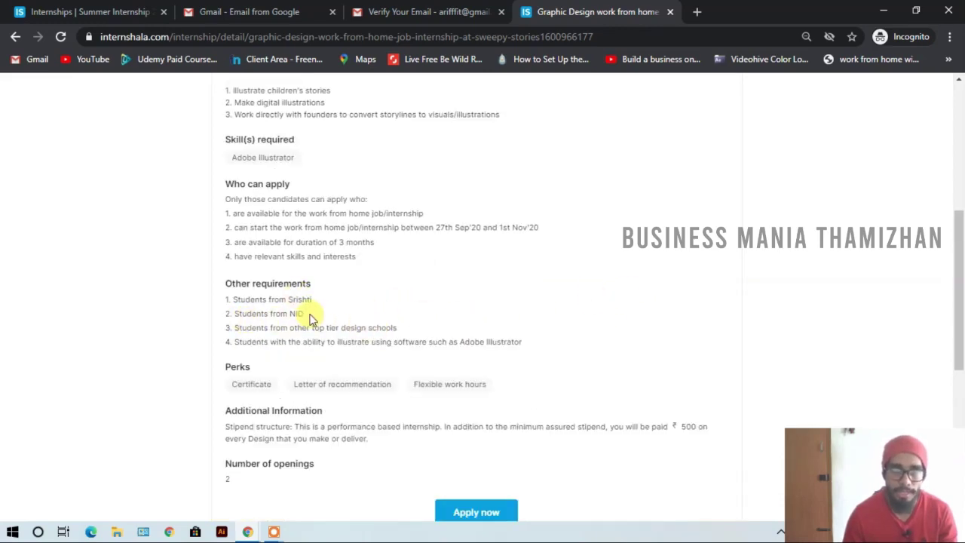
{"action": "left_click_drag", "start_coordinate": [313, 300], "coordinate": [295, 313]}
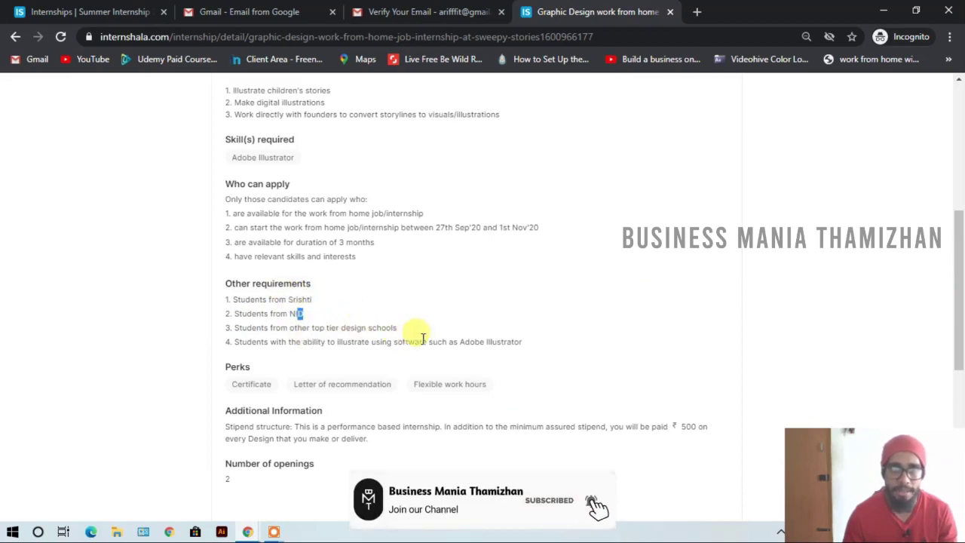
{"action": "scroll", "coordinate": [470, 339], "scroll_direction": "up", "scroll_amount": 1}
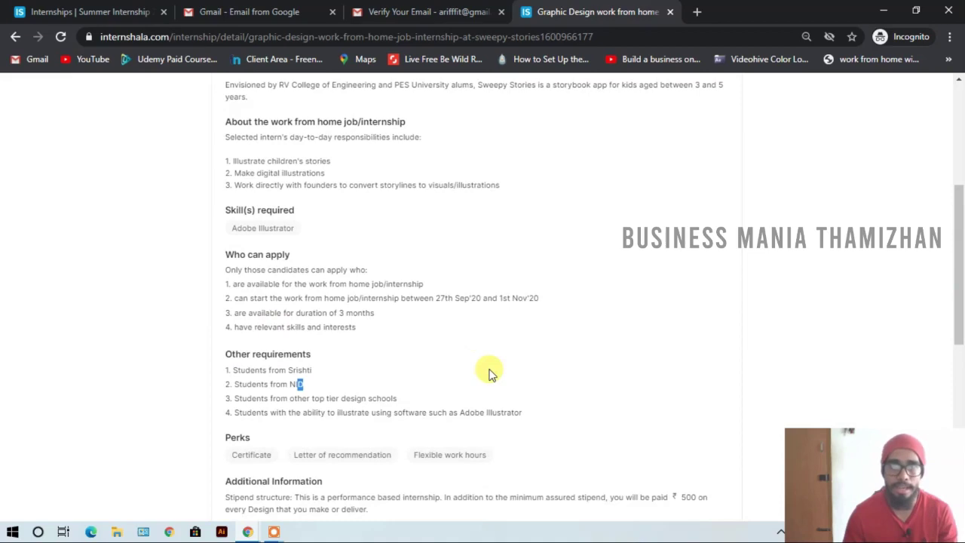
{"action": "scroll", "coordinate": [488, 373], "scroll_direction": "up", "scroll_amount": 2}
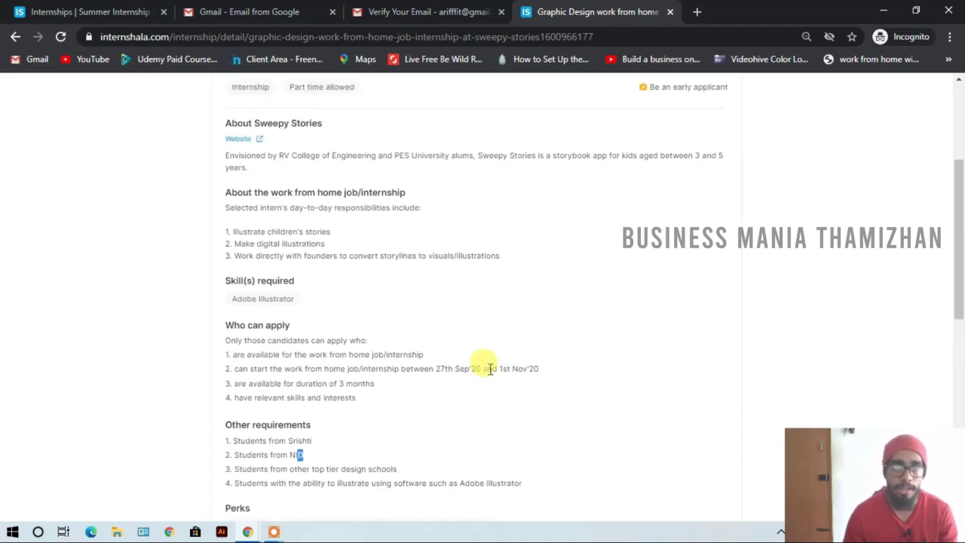
{"action": "scroll", "coordinate": [487, 370], "scroll_direction": "up", "scroll_amount": 2}
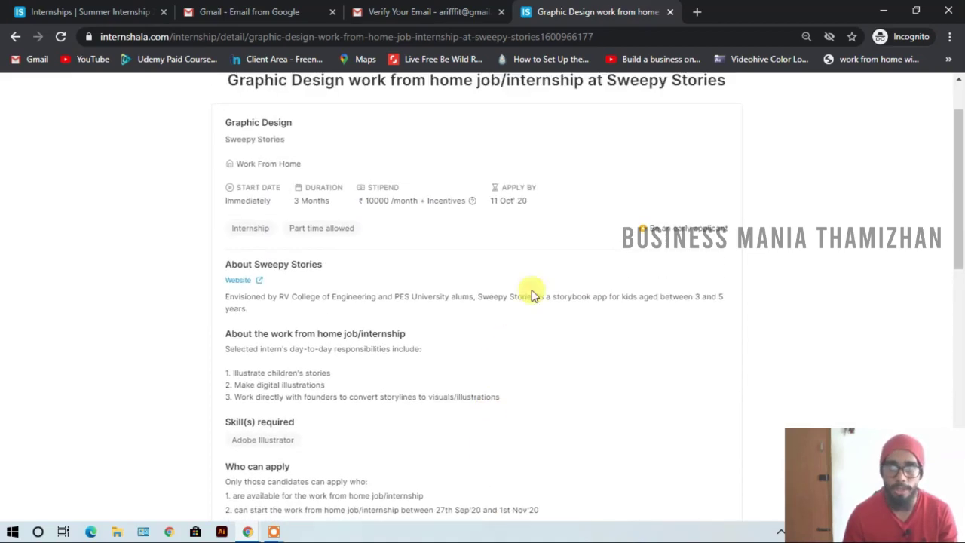
{"action": "scroll", "coordinate": [409, 260], "scroll_direction": "down", "scroll_amount": 6}
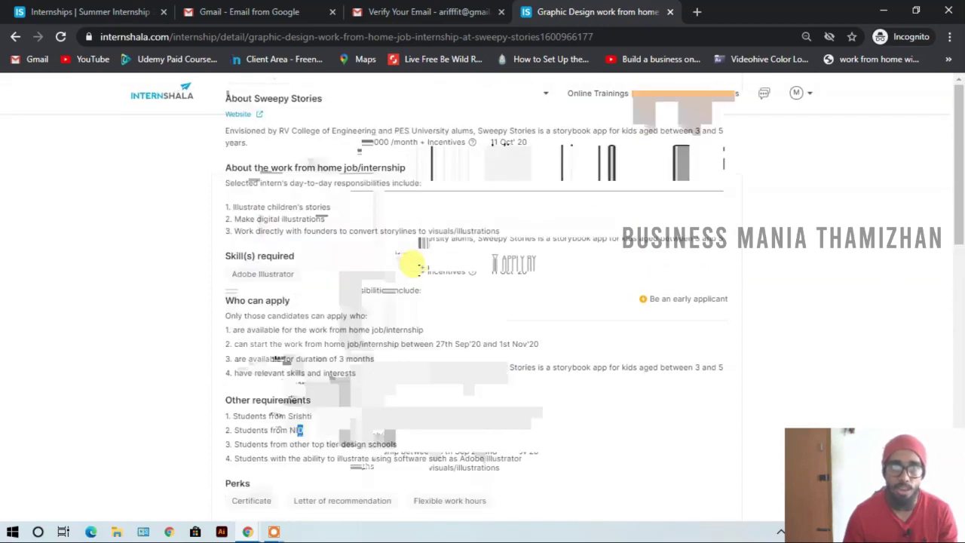
{"action": "left_click_drag", "start_coordinate": [303, 242], "coordinate": [297, 242]}
- Go back to the matching list and open the Fexmy Graphic Design internship details
{"action": "left_click", "coordinate": [14, 36]}
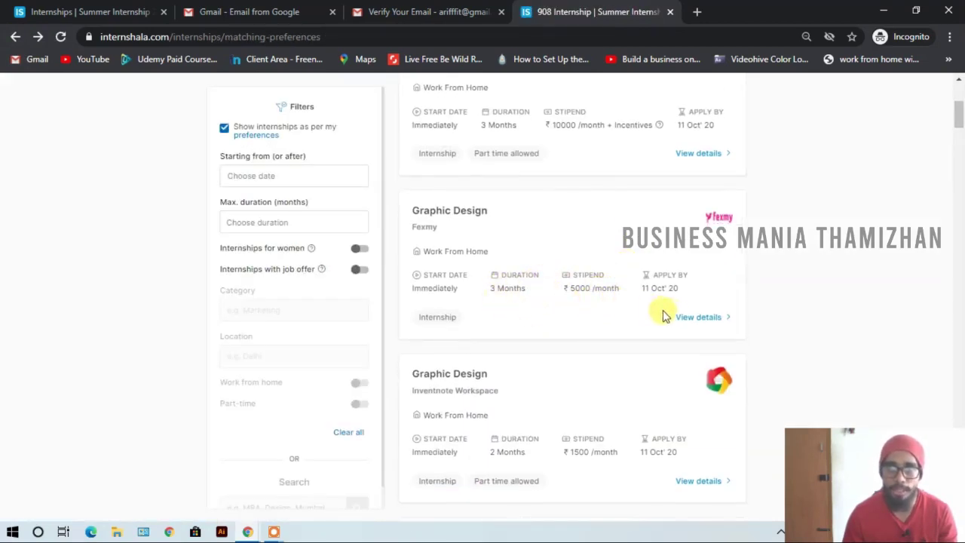
{"action": "left_click", "coordinate": [691, 317]}
{"action": "scroll", "coordinate": [540, 343], "scroll_direction": "down", "scroll_amount": 1}
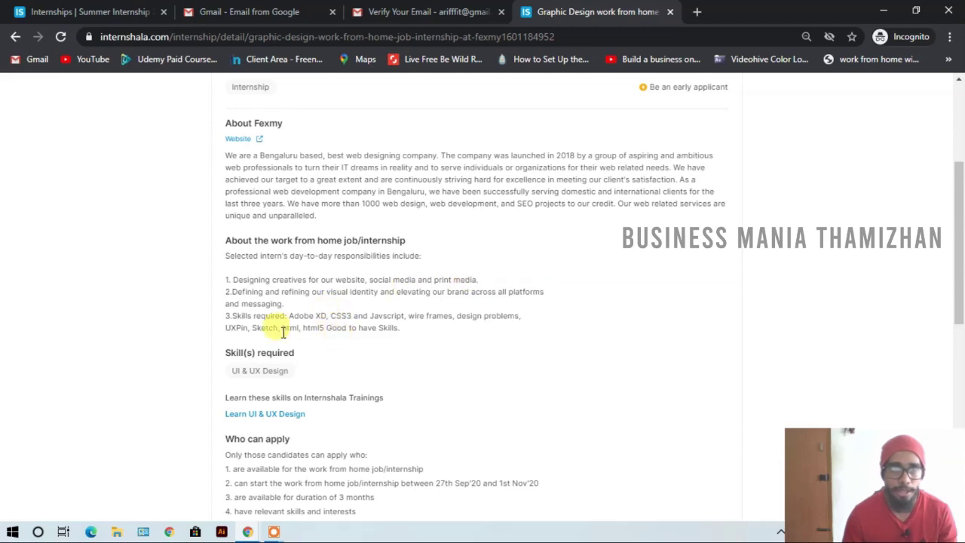
{"action": "scroll", "coordinate": [316, 322], "scroll_direction": "down", "scroll_amount": 2}
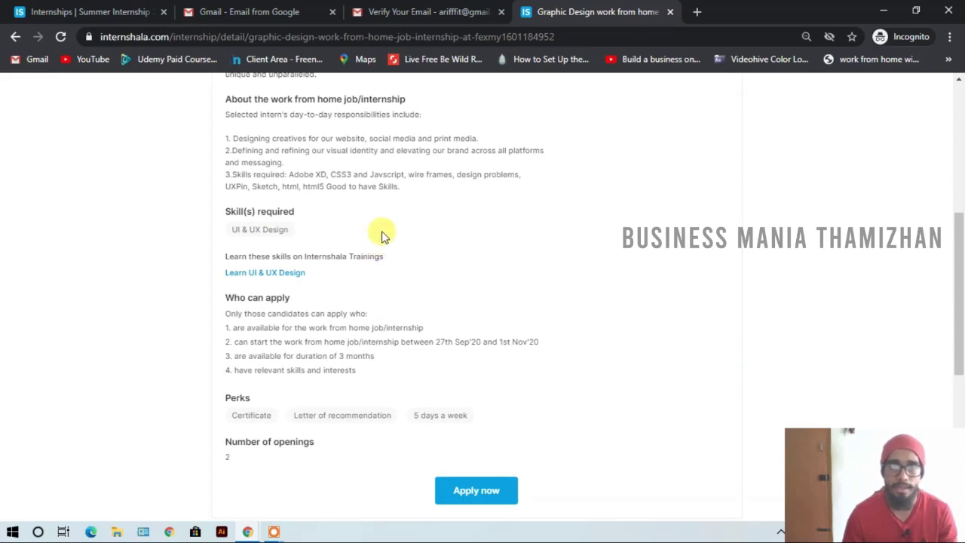
{"action": "scroll", "coordinate": [334, 209], "scroll_direction": "up", "scroll_amount": 2}
{"action": "scroll", "coordinate": [452, 294], "scroll_direction": "down", "scroll_amount": 3}
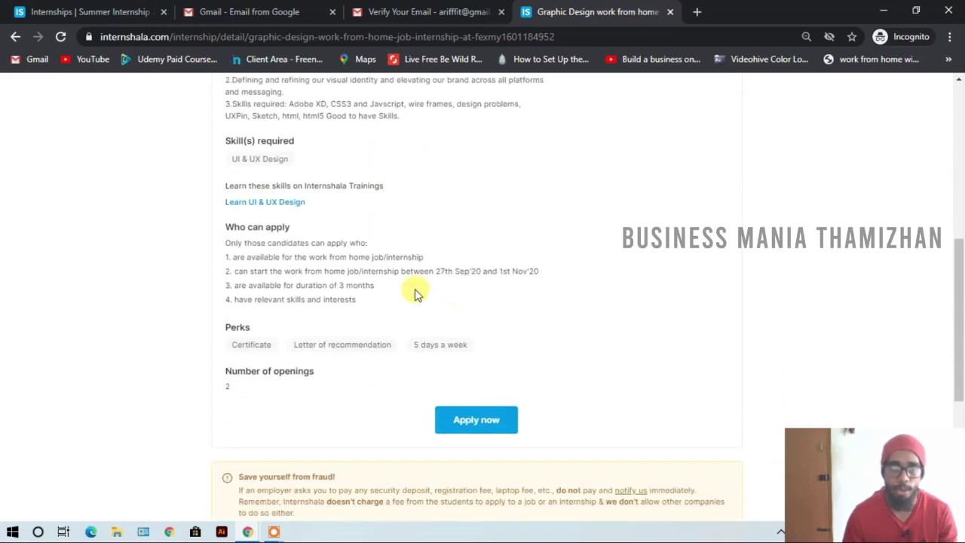
{"action": "scroll", "coordinate": [417, 294], "scroll_direction": "up", "scroll_amount": 1}
- Read through the rest of the Fexmy listing (3 months, ₹5000/month)
{"action": "left_click_drag", "start_coordinate": [403, 187], "coordinate": [226, 138]}
{"action": "left_click", "coordinate": [387, 441]}
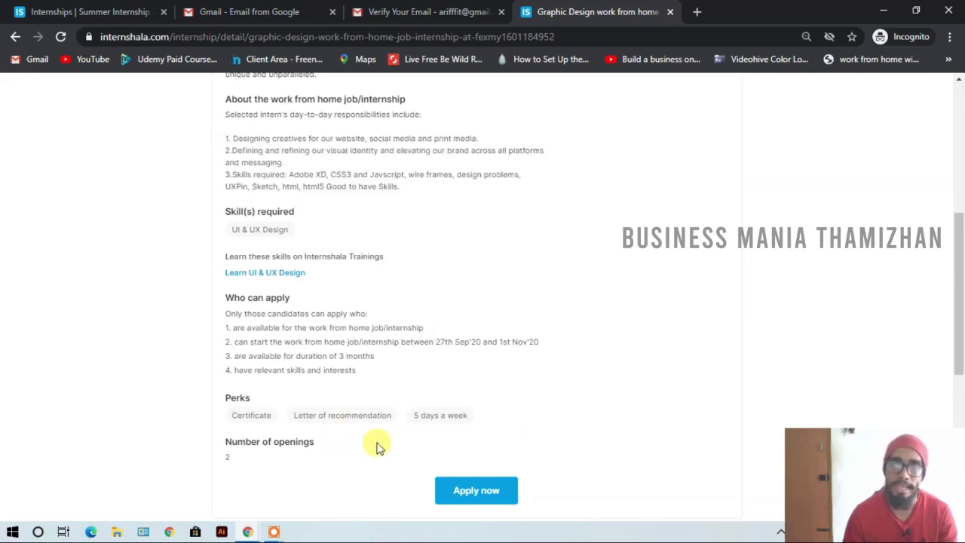
{"action": "scroll", "coordinate": [378, 447], "scroll_direction": "up", "scroll_amount": 5}
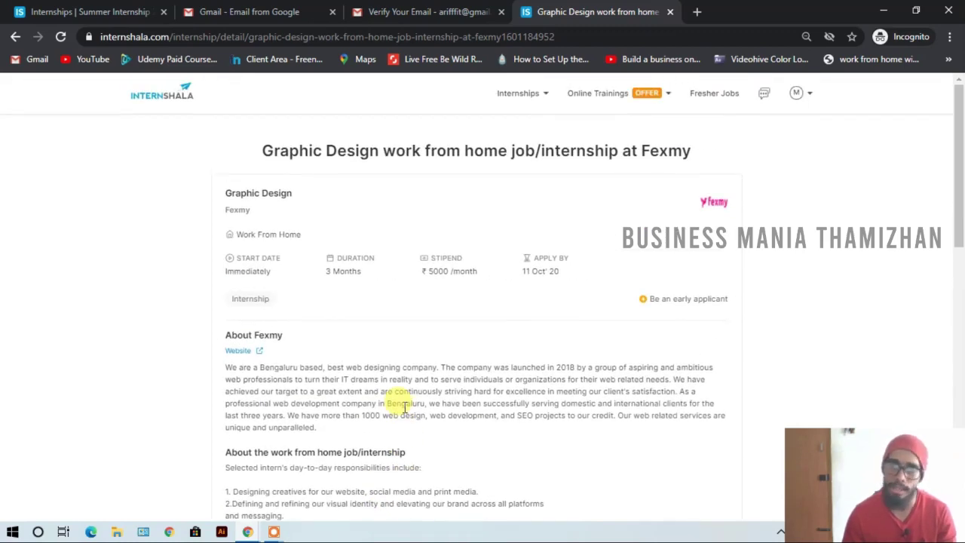
{"action": "scroll", "coordinate": [369, 278], "scroll_direction": "down", "scroll_amount": 2}
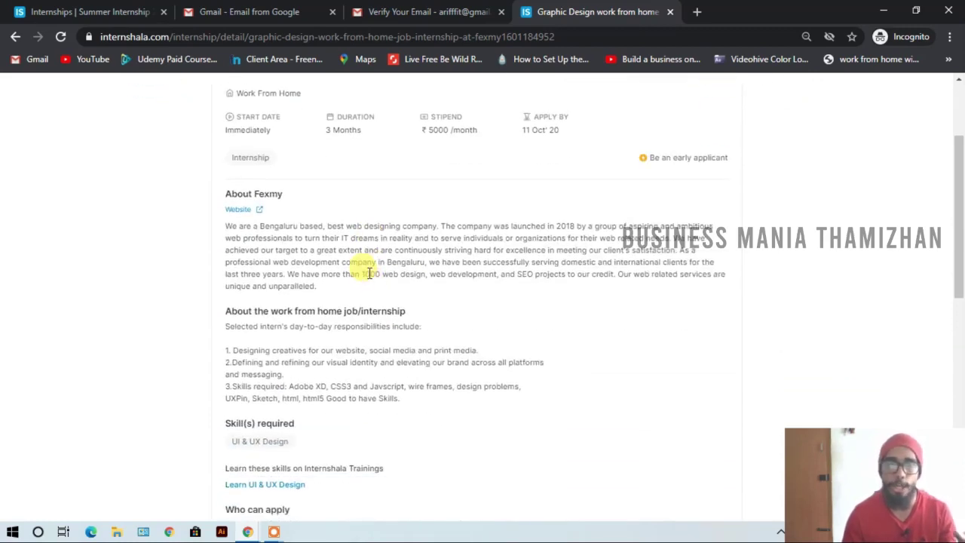
{"action": "scroll", "coordinate": [337, 279], "scroll_direction": "down", "scroll_amount": 1}
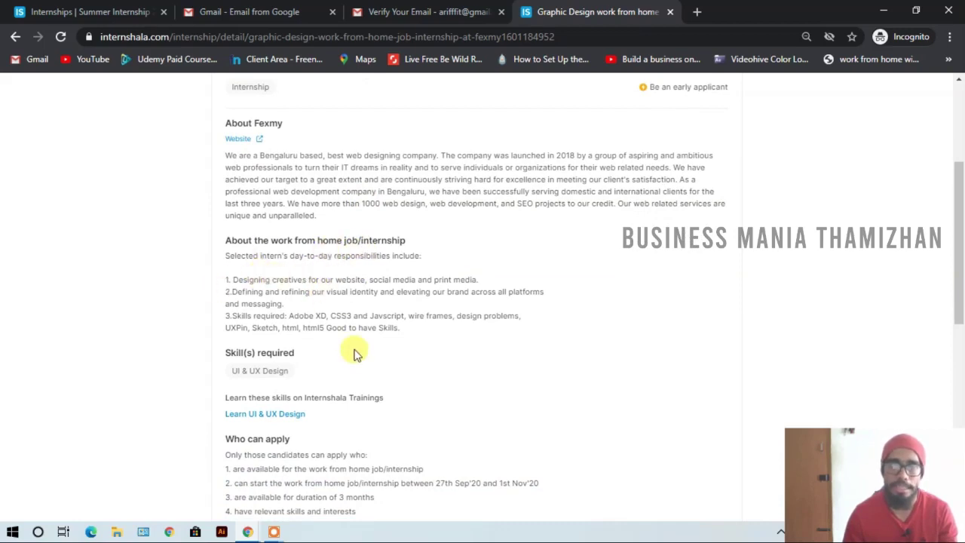
{"action": "scroll", "coordinate": [355, 350], "scroll_direction": "down", "scroll_amount": 1}
{"action": "scroll", "coordinate": [354, 350], "scroll_direction": "up", "scroll_amount": 2}
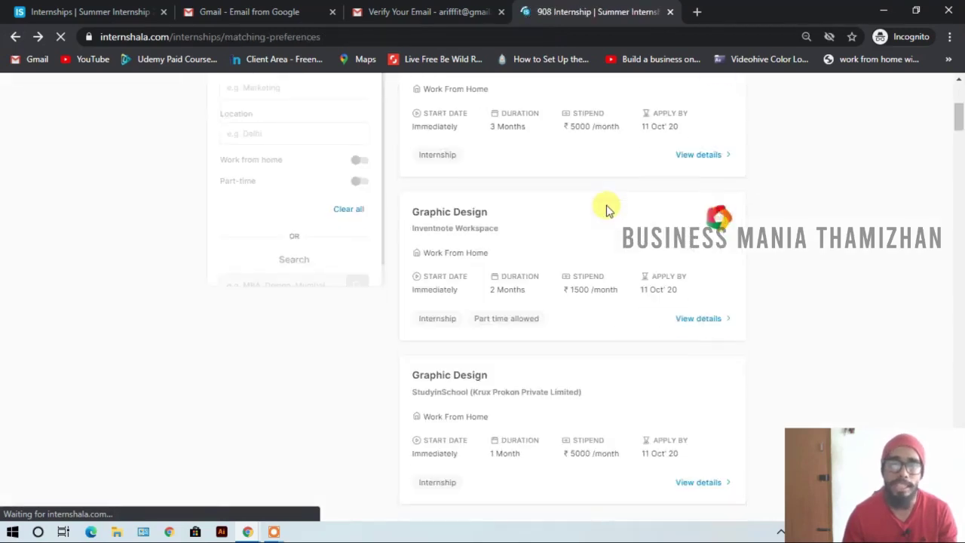
- Choose Edit Resume from the profile avatar menu
{"action": "left_click", "coordinate": [805, 97]}
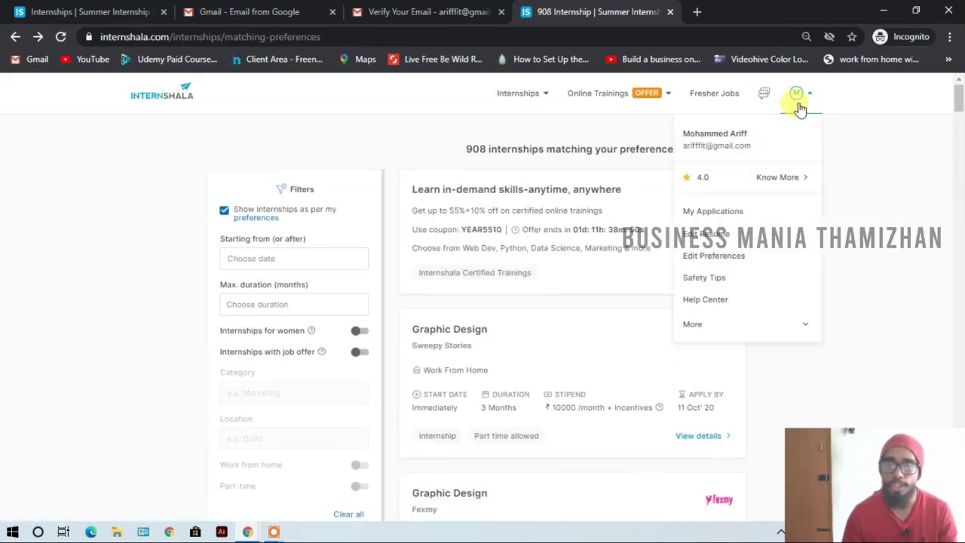
{"action": "left_click", "coordinate": [706, 237]}
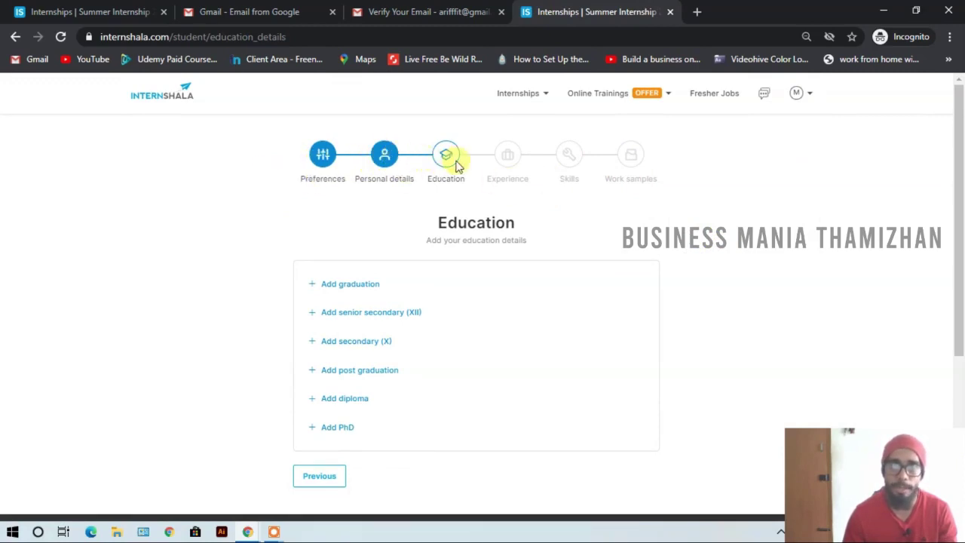
- Start a graduation entry, then close the form without saving
{"action": "left_click", "coordinate": [331, 286]}
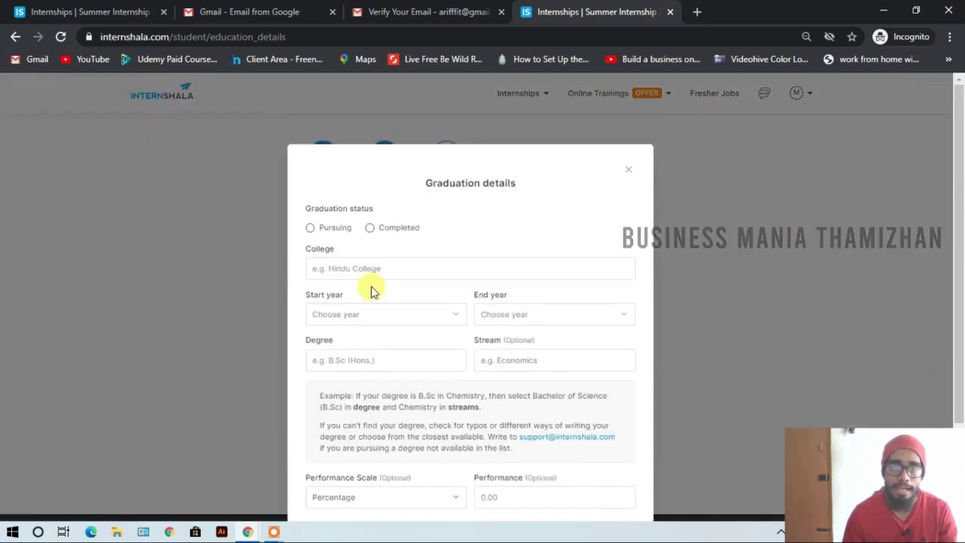
{"action": "left_click", "coordinate": [371, 186]}
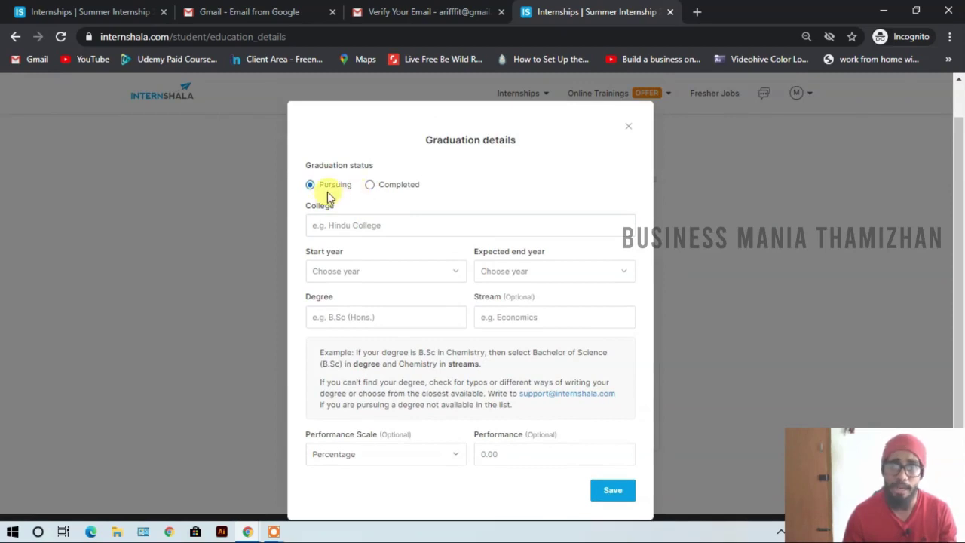
{"action": "left_click", "coordinate": [355, 225]}
{"action": "left_click", "coordinate": [377, 268]}
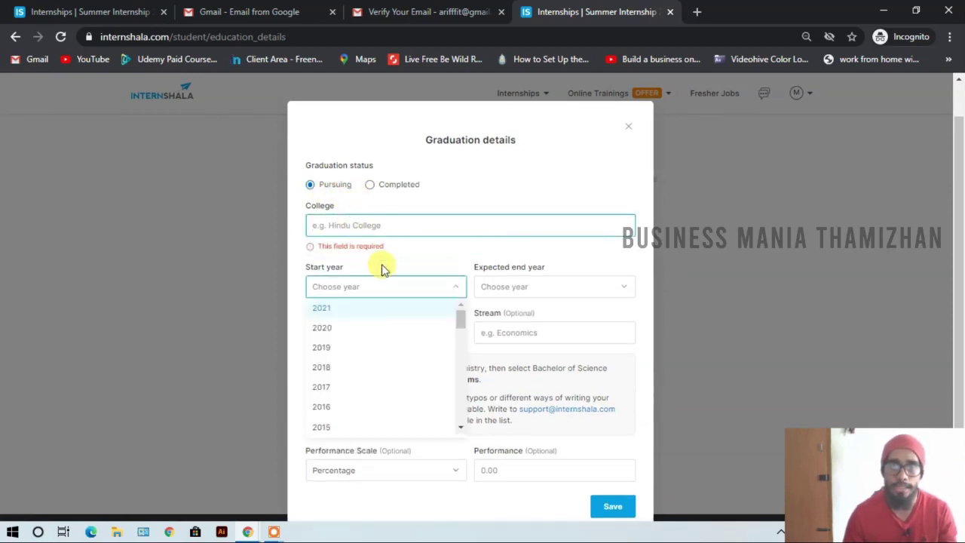
{"action": "left_click", "coordinate": [369, 185]}
{"action": "left_click", "coordinate": [383, 226]}
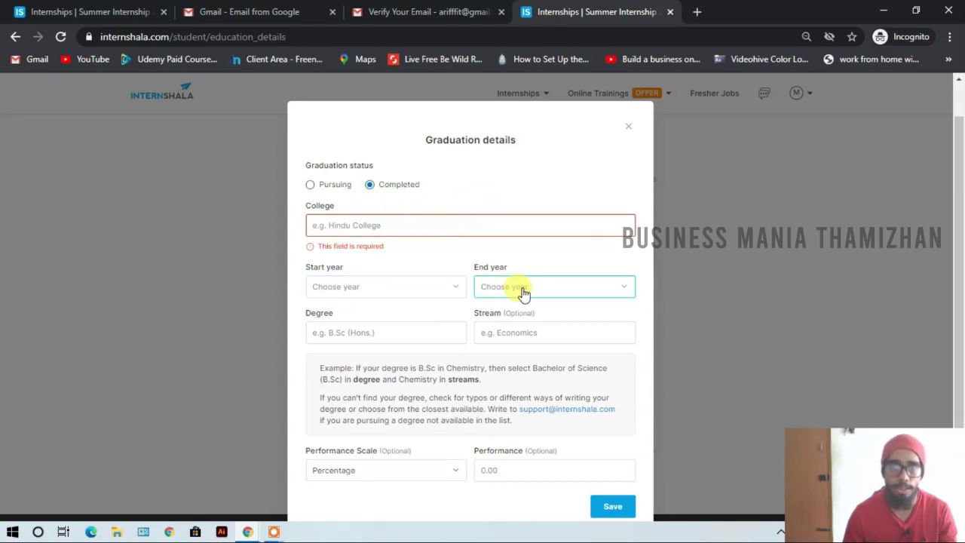
{"action": "left_click", "coordinate": [450, 332]}
{"action": "left_click", "coordinate": [526, 336]}
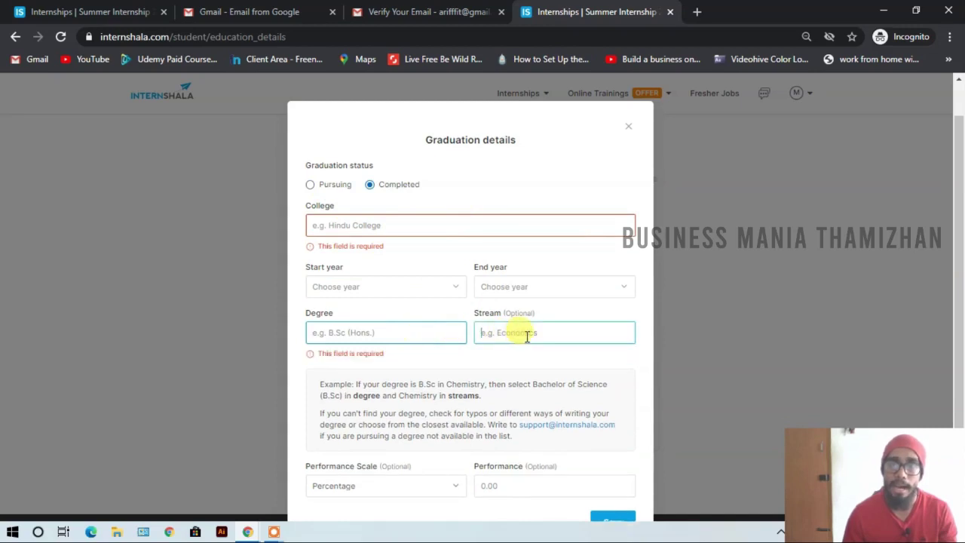
{"action": "scroll", "coordinate": [531, 337], "scroll_direction": "down", "scroll_amount": 1}
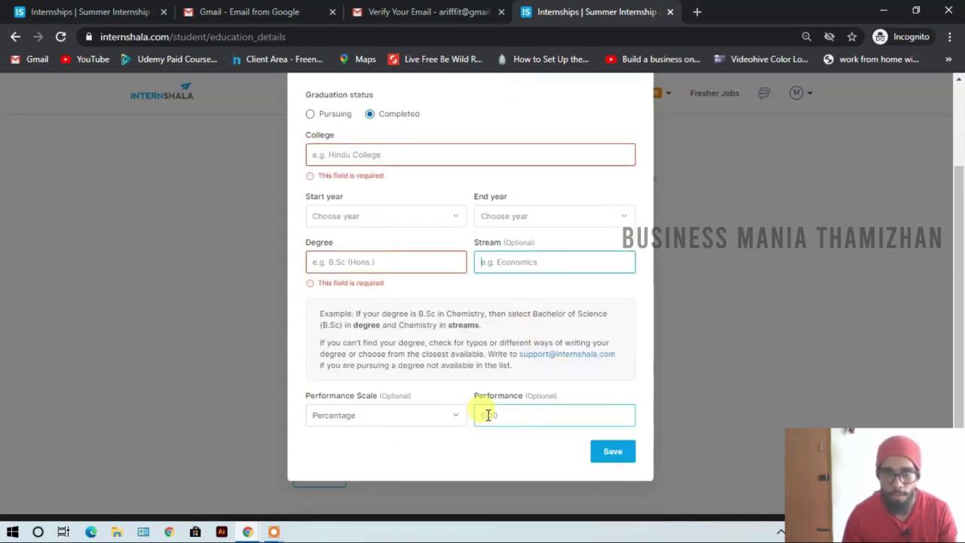
{"action": "left_click", "coordinate": [612, 449]}
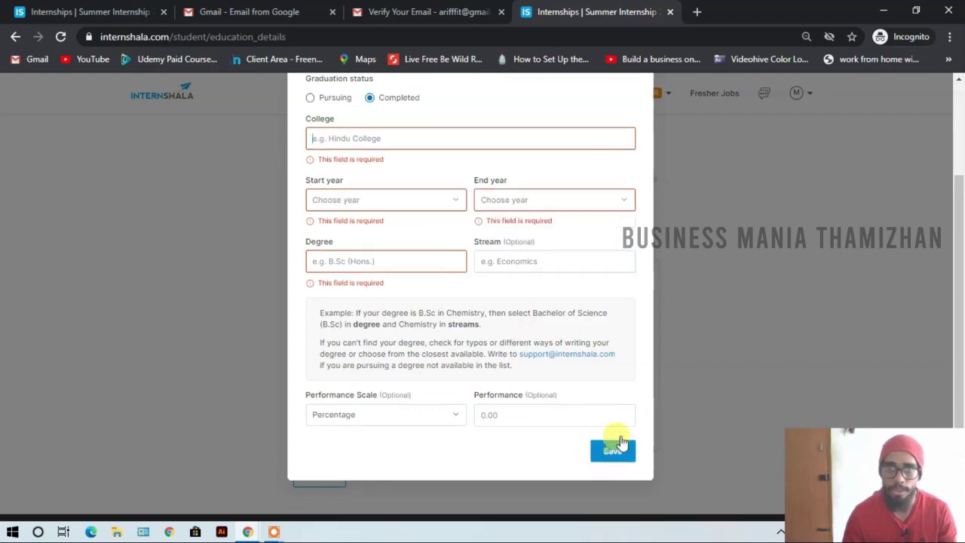
{"action": "left_click", "coordinate": [724, 320]}
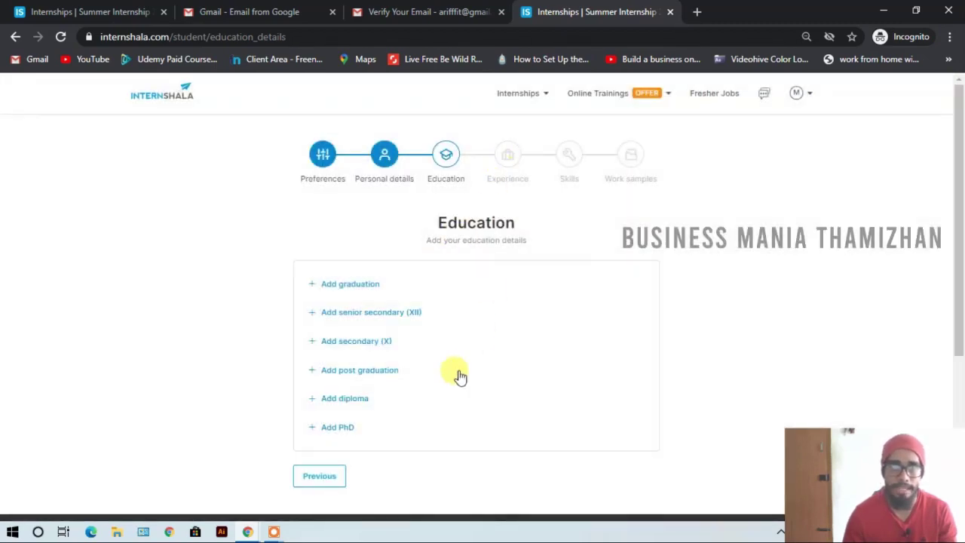
- Open and close the Senior Secondary (XII) and Post graduation forms
{"action": "left_click", "coordinate": [351, 315]}
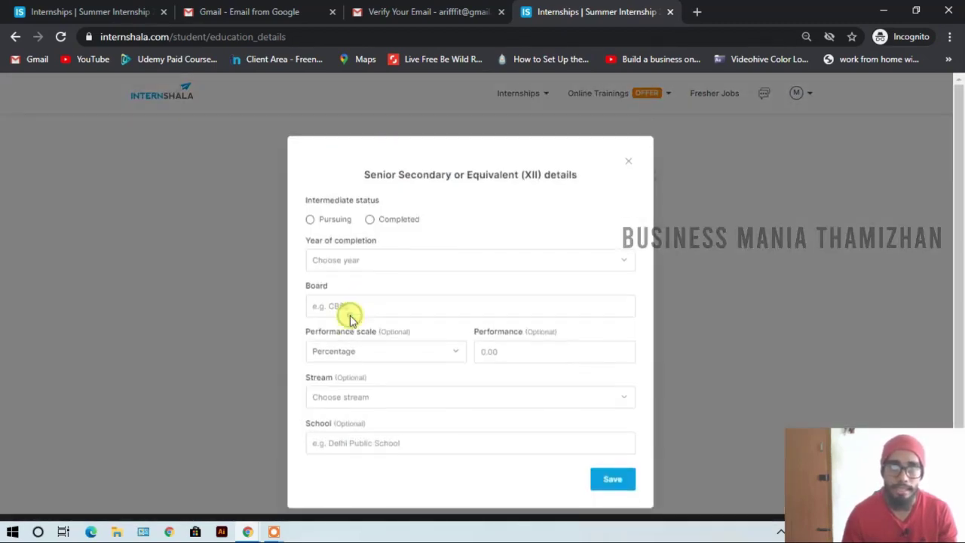
{"action": "left_click", "coordinate": [625, 163]}
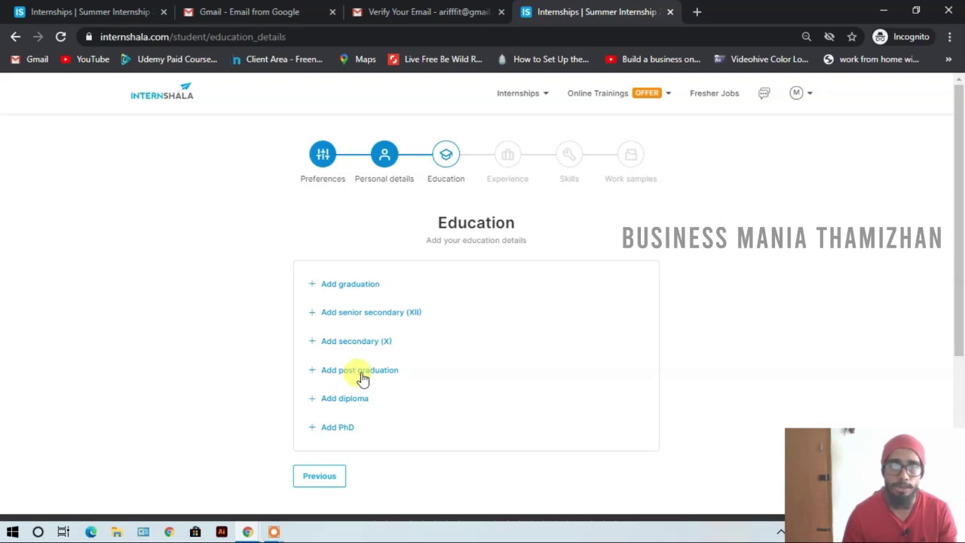
{"action": "left_click", "coordinate": [362, 379]}
{"action": "left_click", "coordinate": [631, 173]}
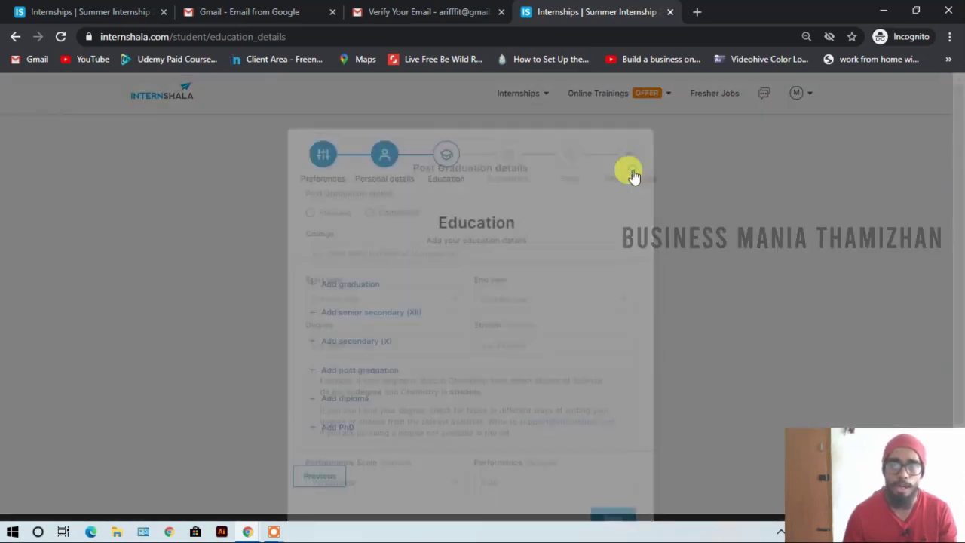
- Reopen graduation as Completed with college Anna University, years 2014 to 2018
{"action": "left_click", "coordinate": [337, 284]}
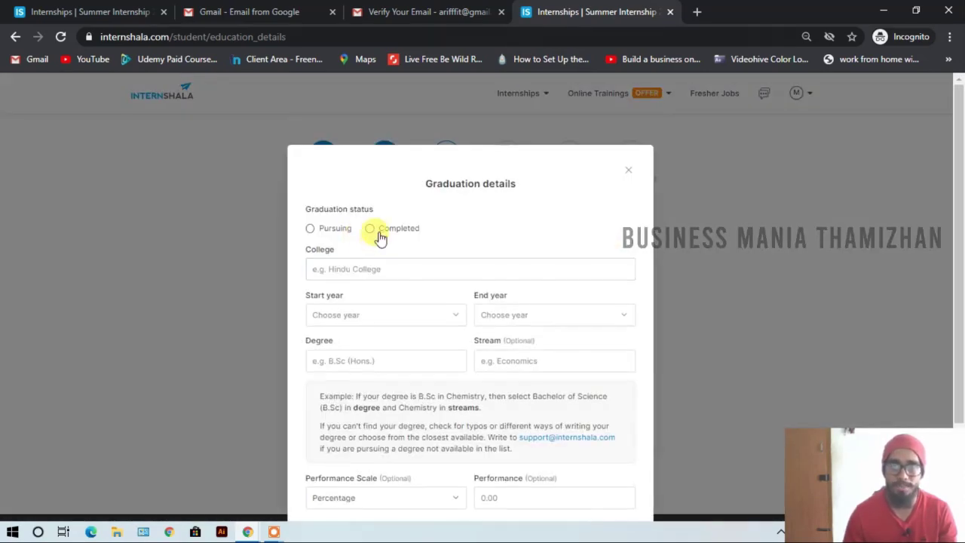
{"action": "left_click", "coordinate": [379, 233]}
{"action": "left_click", "coordinate": [416, 268]}
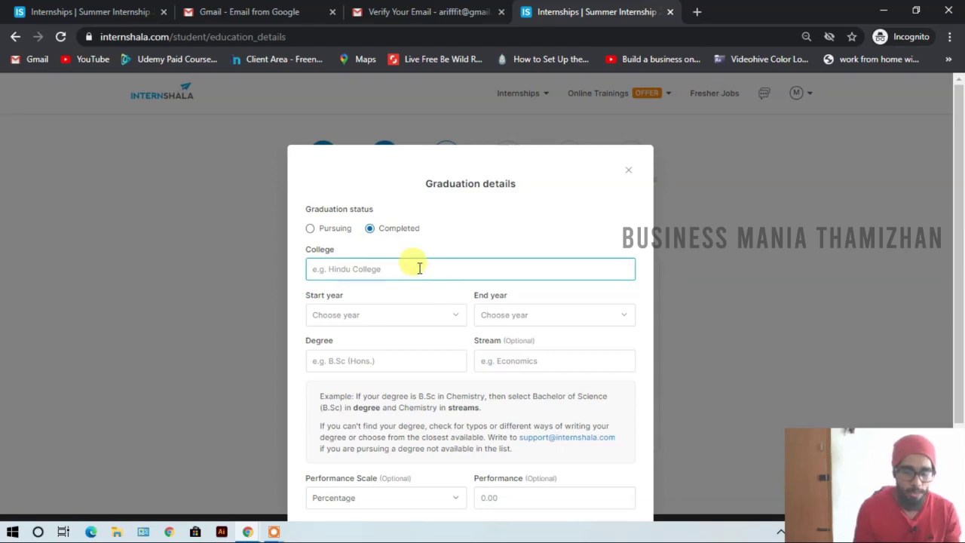
{"action": "type", "text": "anna"}
{"action": "left_click", "coordinate": [459, 291]}
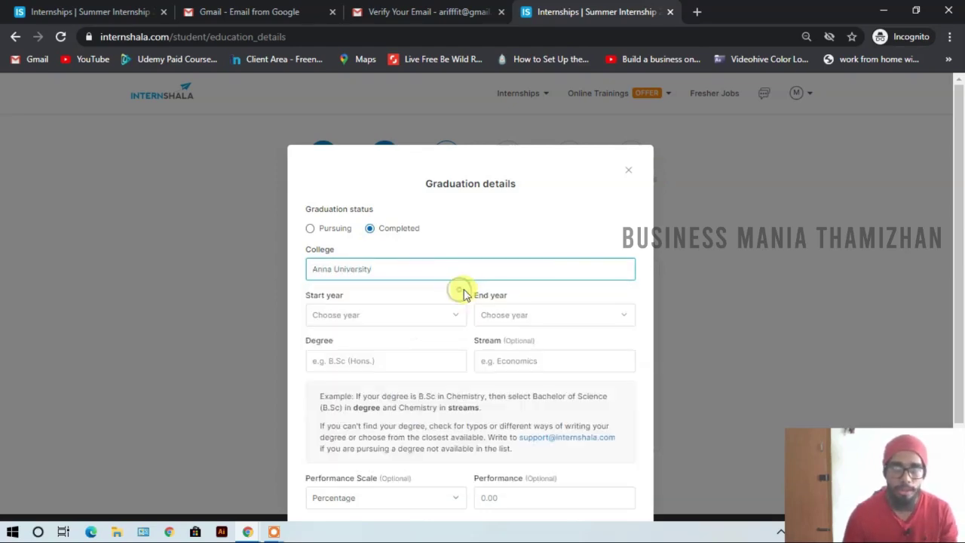
{"action": "left_click", "coordinate": [432, 316]}
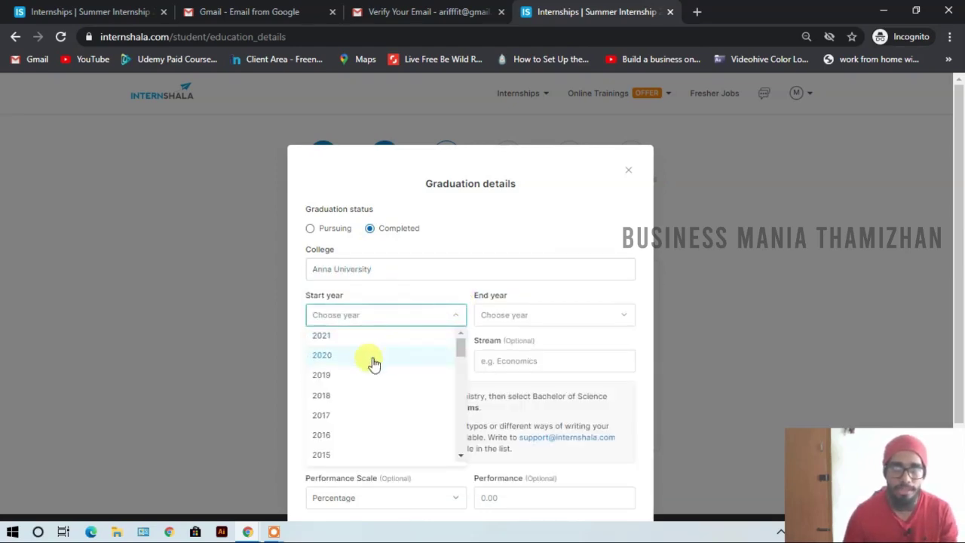
{"action": "left_click", "coordinate": [326, 413]}
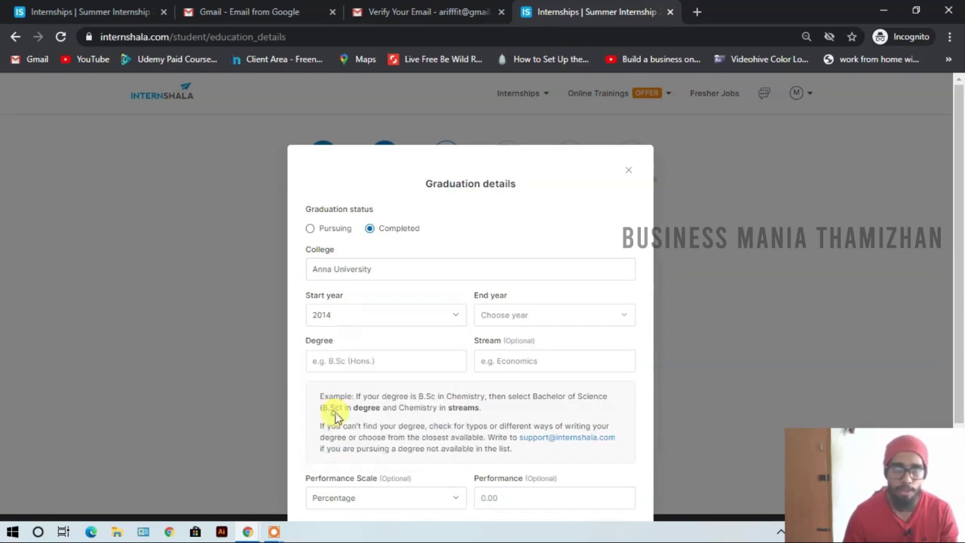
{"action": "left_click", "coordinate": [523, 312]}
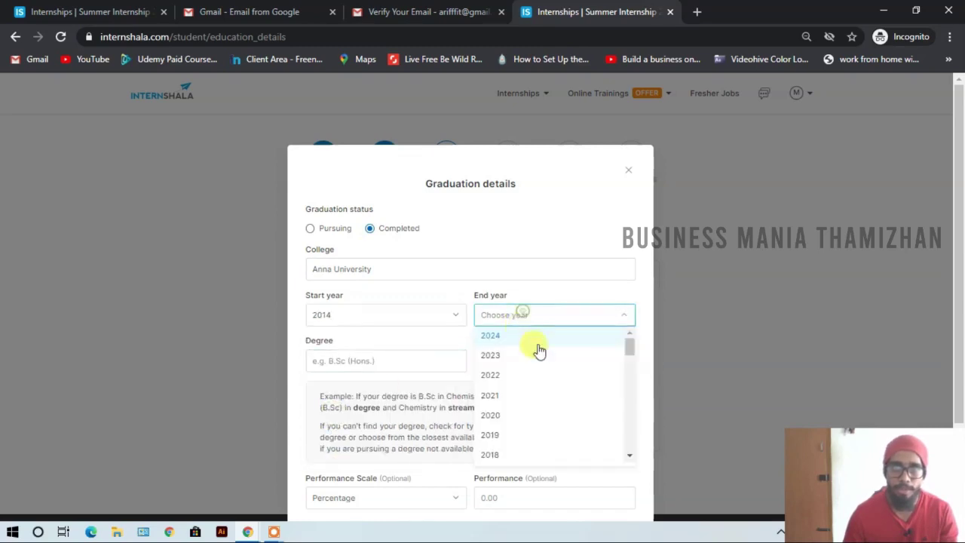
{"action": "left_click", "coordinate": [510, 452]}
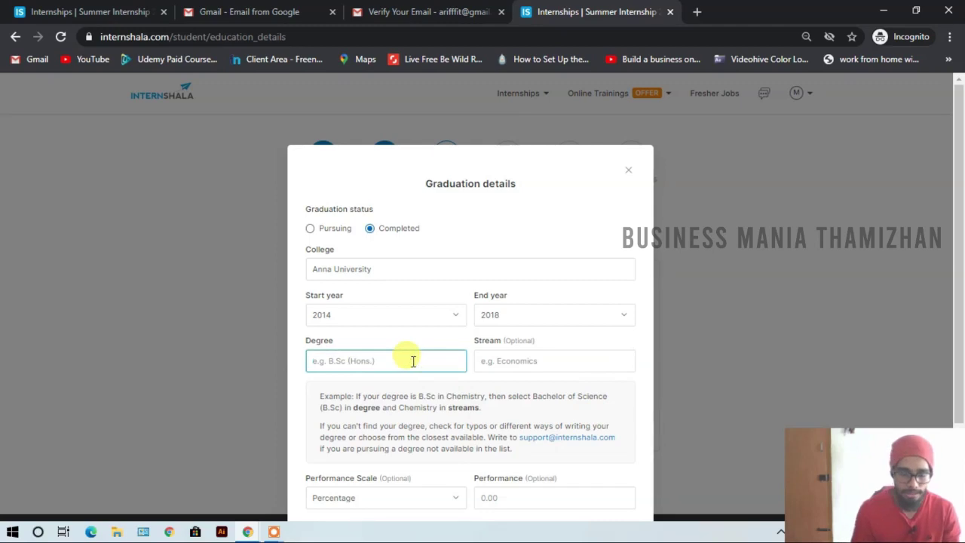
- Enter degree Bachelor of Arts (B.A.), stream Economics, CGPA 8 on a scale of 10, and save
{"action": "type", "text": "B."}
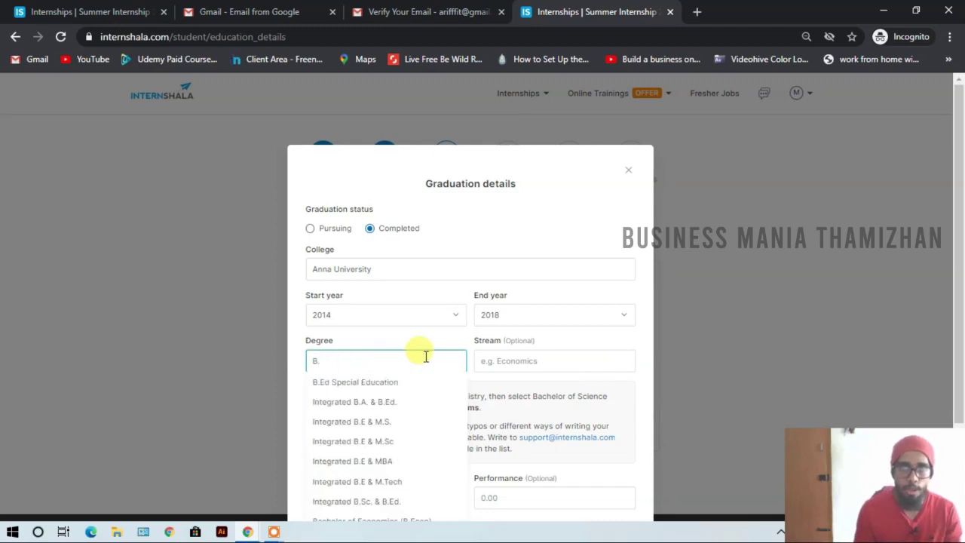
{"action": "type", "text": "Ed Special a"}
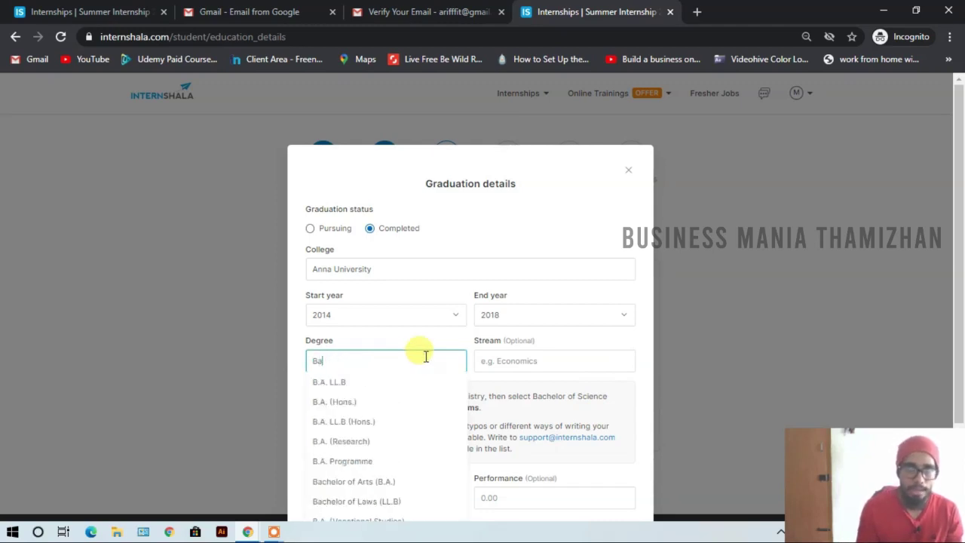
{"action": "type", "text": "chelor of Arts (B.A.)"}
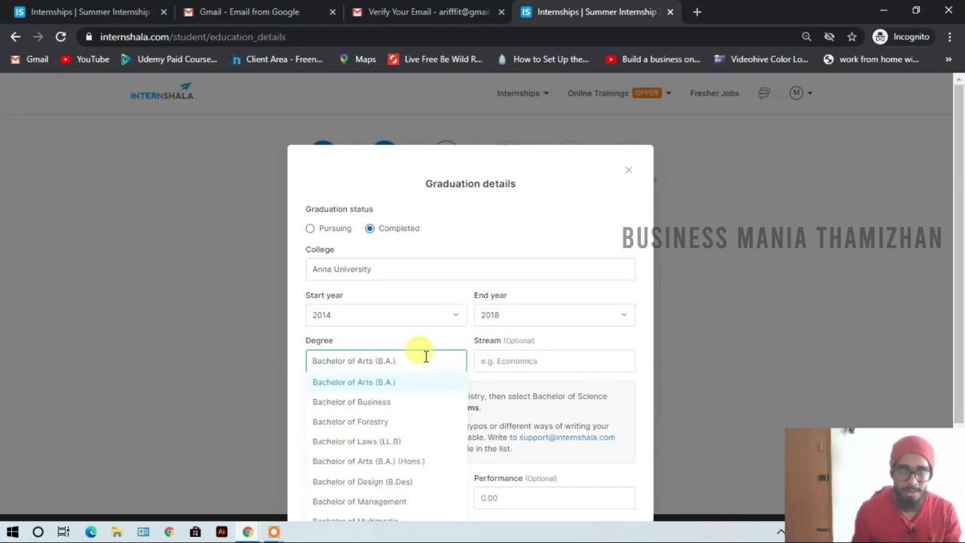
{"action": "left_click", "coordinate": [485, 360]}
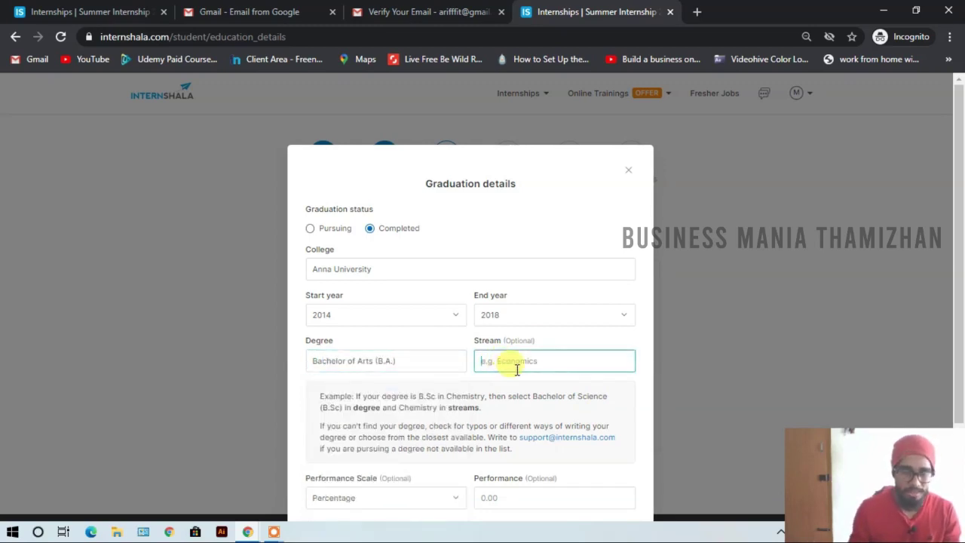
{"action": "type", "text": "Economics"}
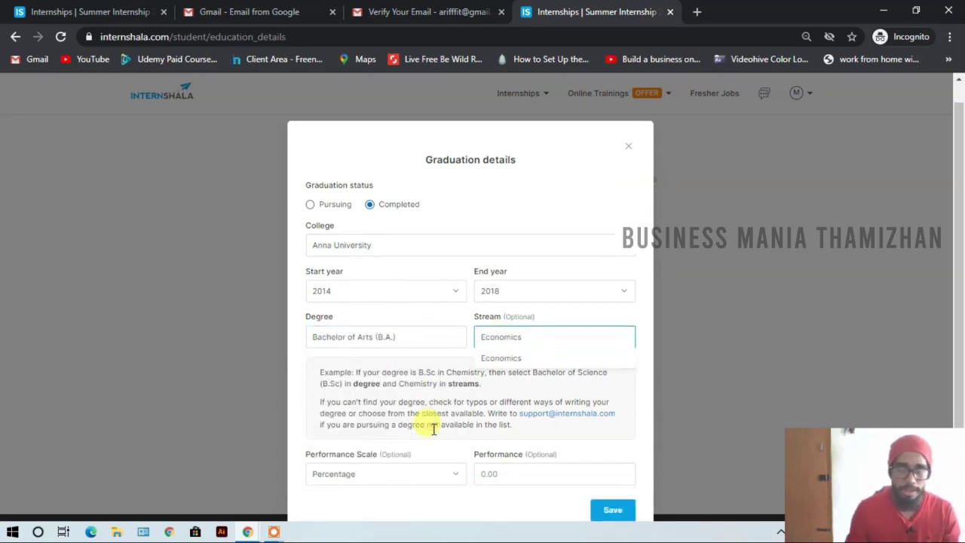
{"action": "scroll", "coordinate": [431, 424], "scroll_direction": "down", "scroll_amount": 2}
{"action": "left_click", "coordinate": [377, 385]}
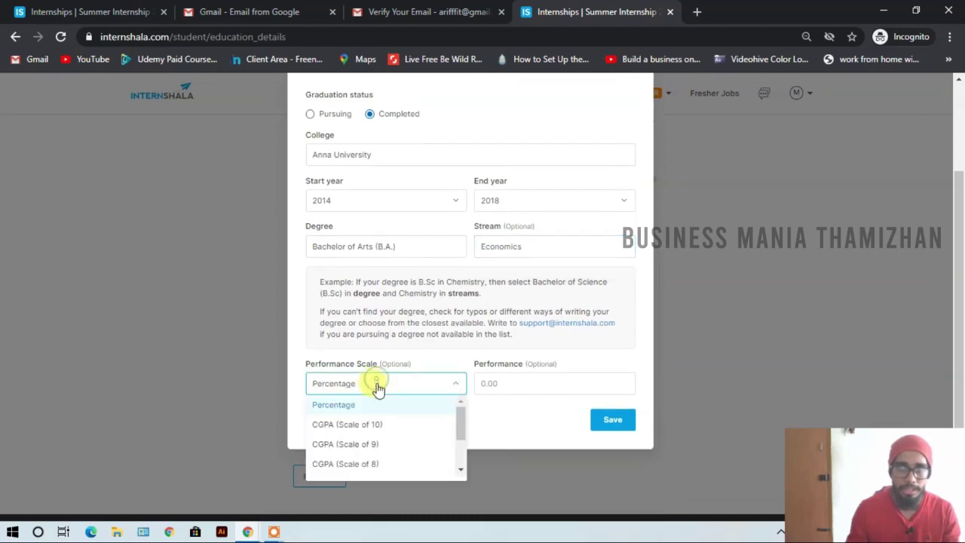
{"action": "left_click", "coordinate": [388, 446]}
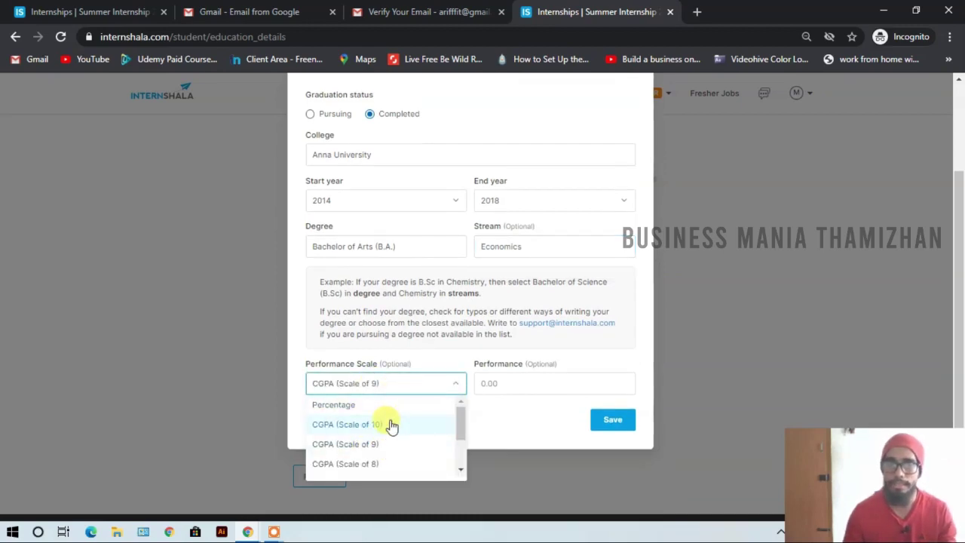
{"action": "left_click", "coordinate": [391, 426]}
{"action": "left_click", "coordinate": [507, 383]}
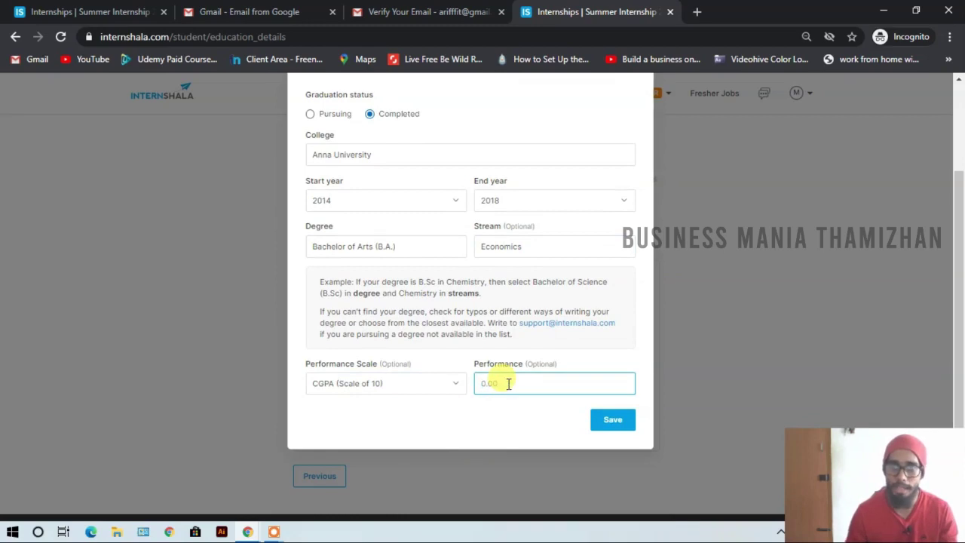
{"action": "left_click", "coordinate": [617, 420]}
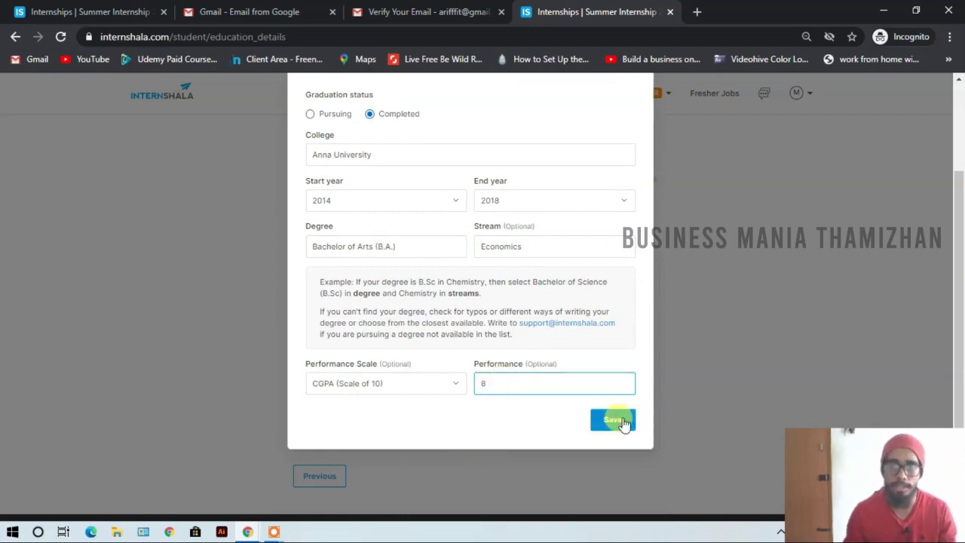
{"action": "scroll", "coordinate": [486, 353], "scroll_direction": "down", "scroll_amount": 2}
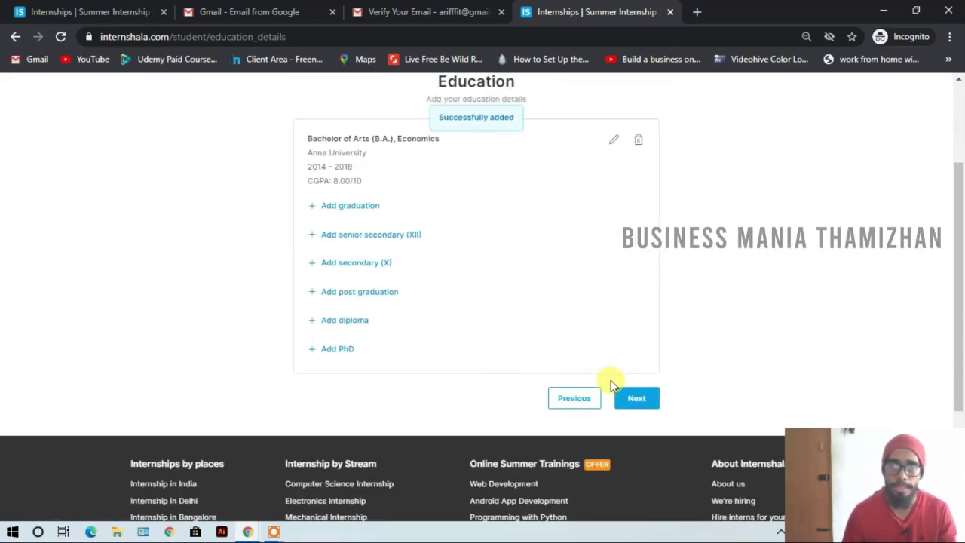
- Dismiss an extra graduation form unused and advance from Education to the Experience step
{"action": "scroll", "coordinate": [603, 384], "scroll_direction": "up", "scroll_amount": 1}
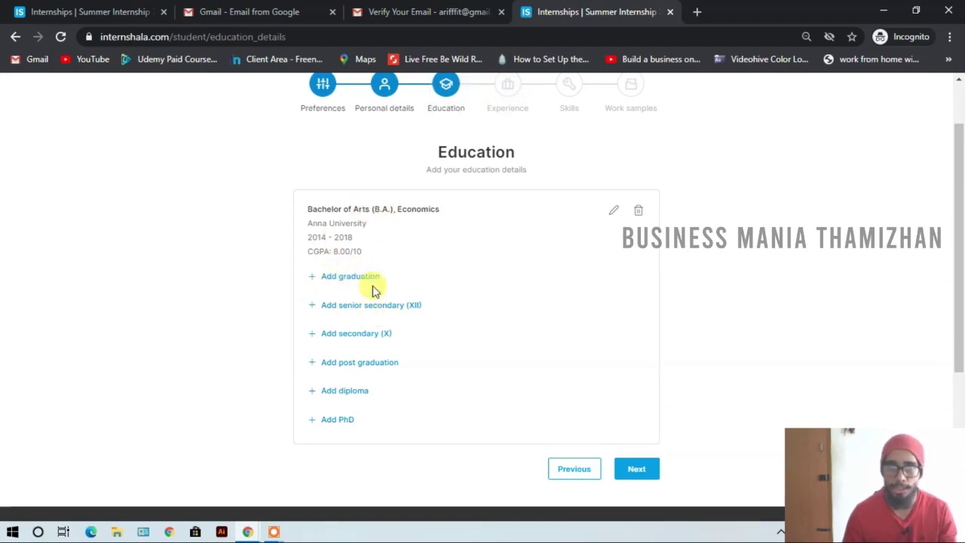
{"action": "left_click", "coordinate": [324, 276]}
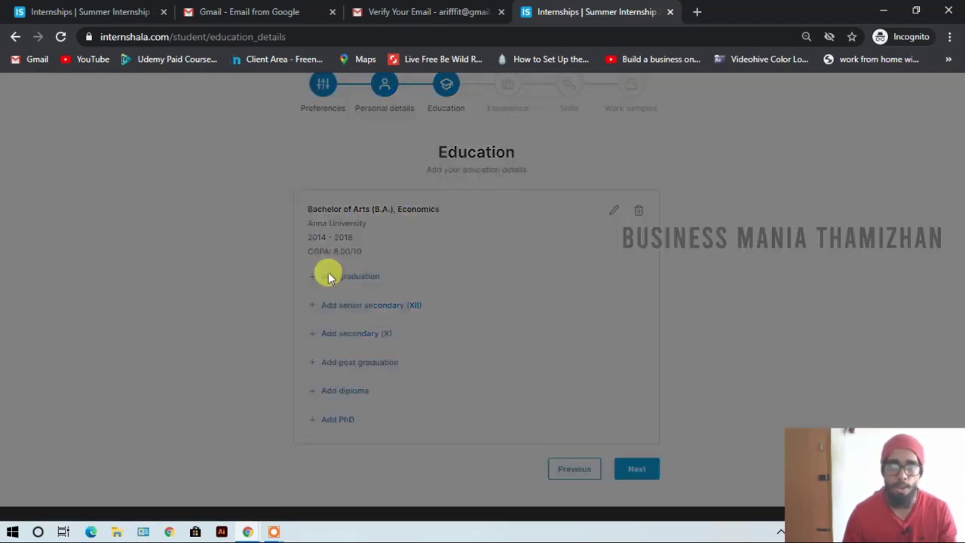
{"action": "left_click", "coordinate": [628, 170]}
{"action": "left_click", "coordinate": [636, 472]}
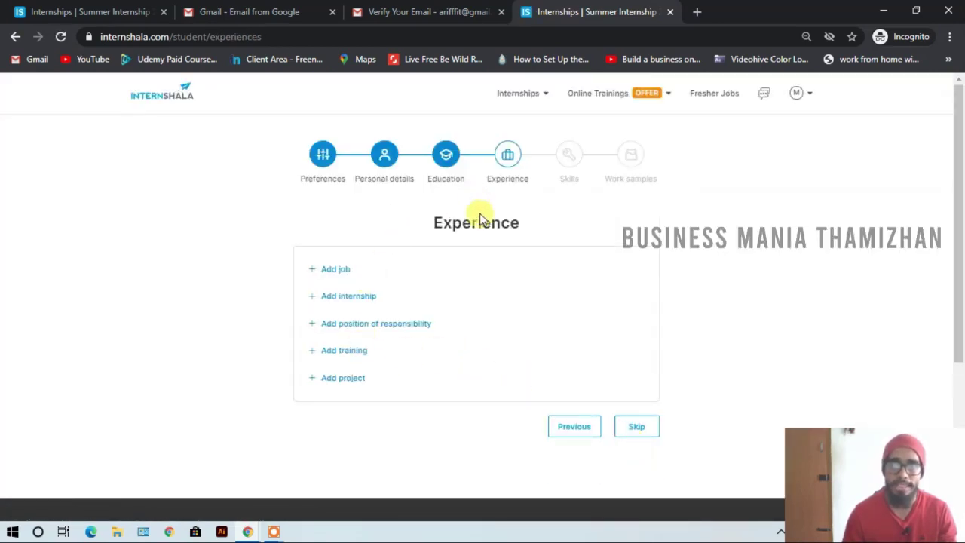
- Open the job form, visit its profile, organization, location and description fields, then close it unsaved
{"action": "left_click", "coordinate": [335, 270]}
{"action": "left_click", "coordinate": [319, 227]}
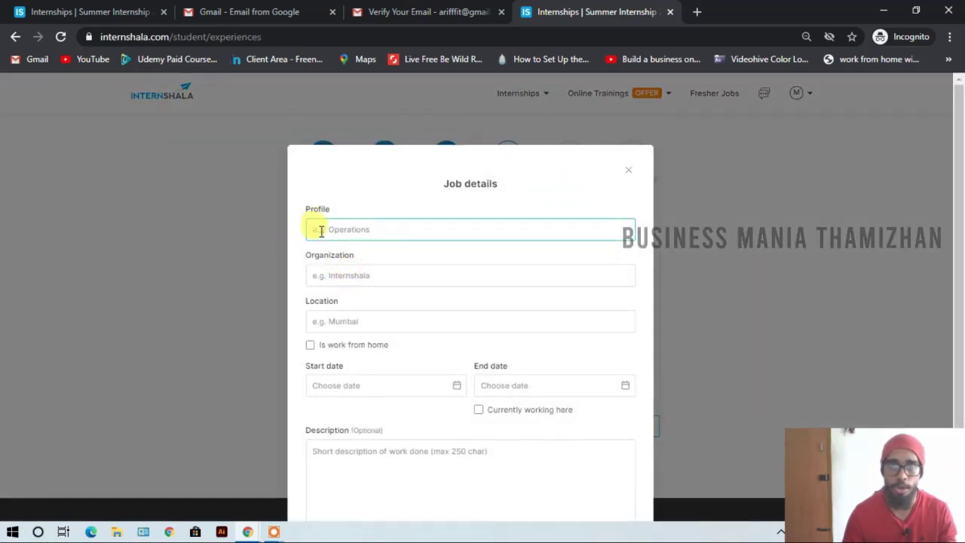
{"action": "left_click", "coordinate": [368, 277]}
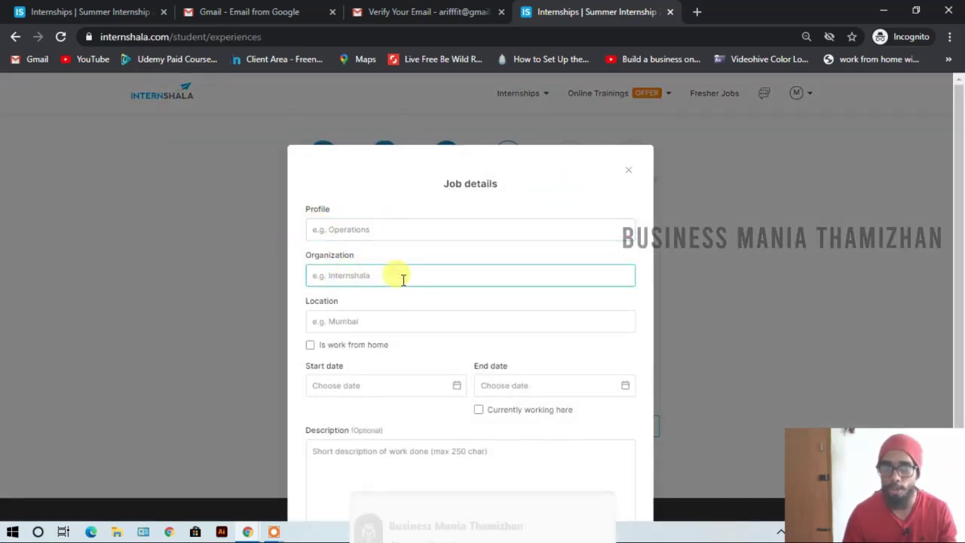
{"action": "left_click", "coordinate": [409, 321]}
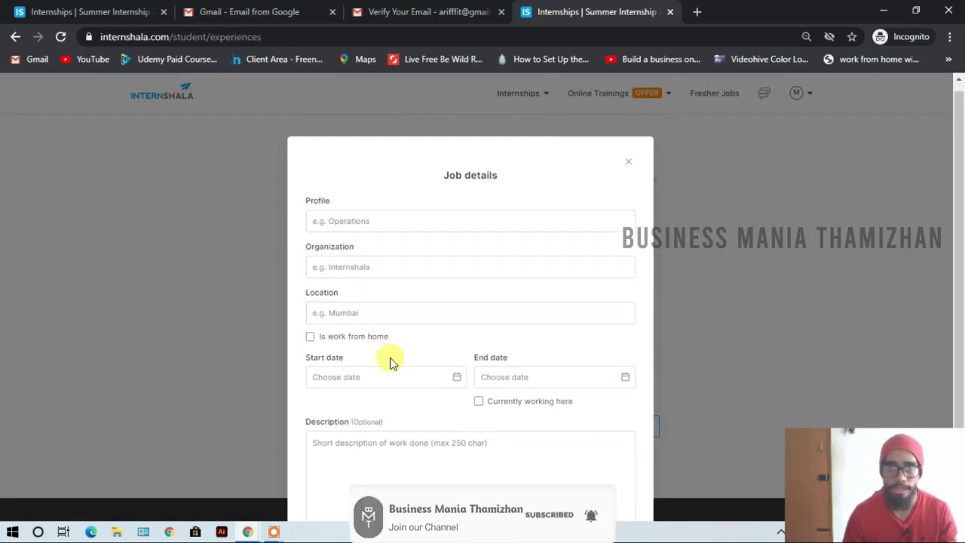
{"action": "scroll", "coordinate": [369, 385], "scroll_direction": "down", "scroll_amount": 1}
{"action": "left_click", "coordinate": [352, 408]}
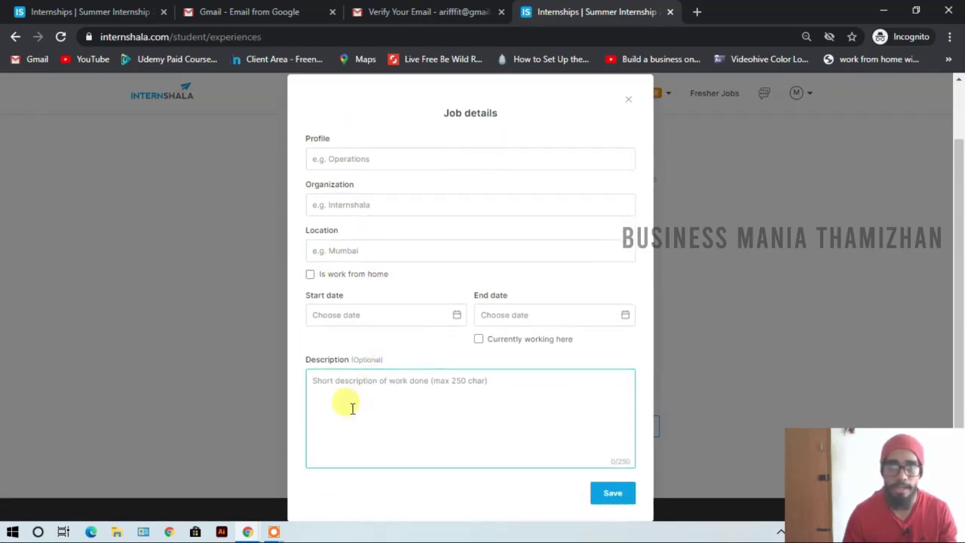
{"action": "scroll", "coordinate": [618, 180], "scroll_direction": "up", "scroll_amount": 1}
{"action": "left_click", "coordinate": [631, 179]}
- Open and close the internship, position of responsibility and training forms without adding entries
{"action": "left_click", "coordinate": [337, 298]}
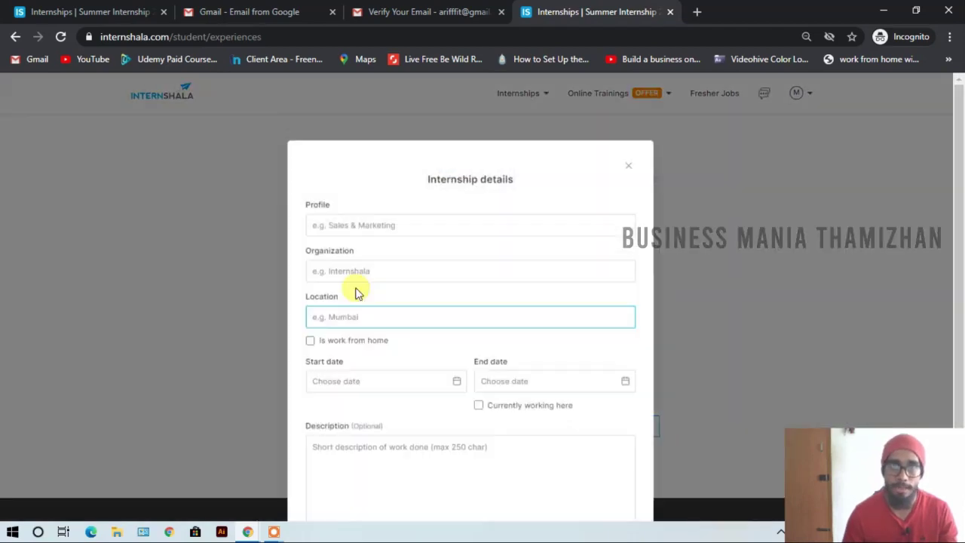
{"action": "left_click", "coordinate": [632, 173]}
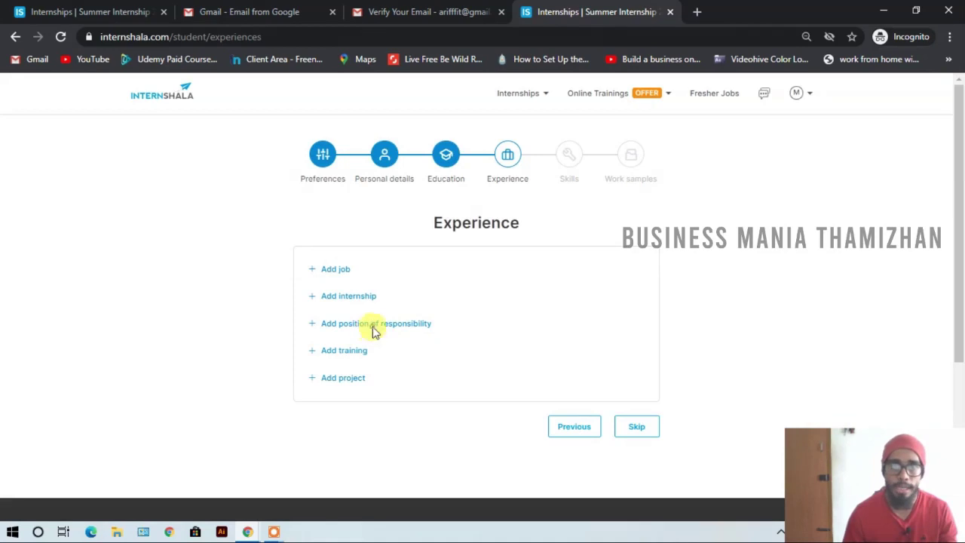
{"action": "left_click", "coordinate": [374, 330]}
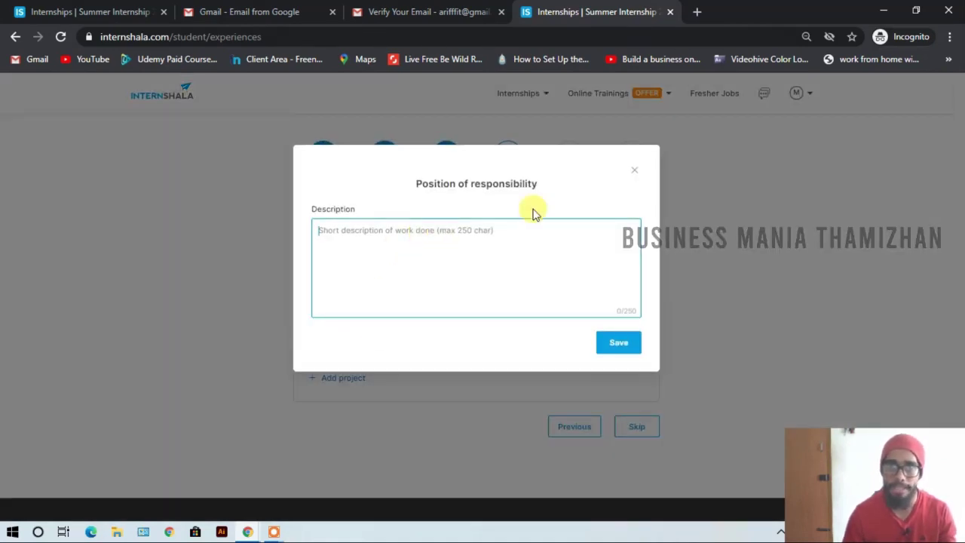
{"action": "left_click", "coordinate": [635, 174]}
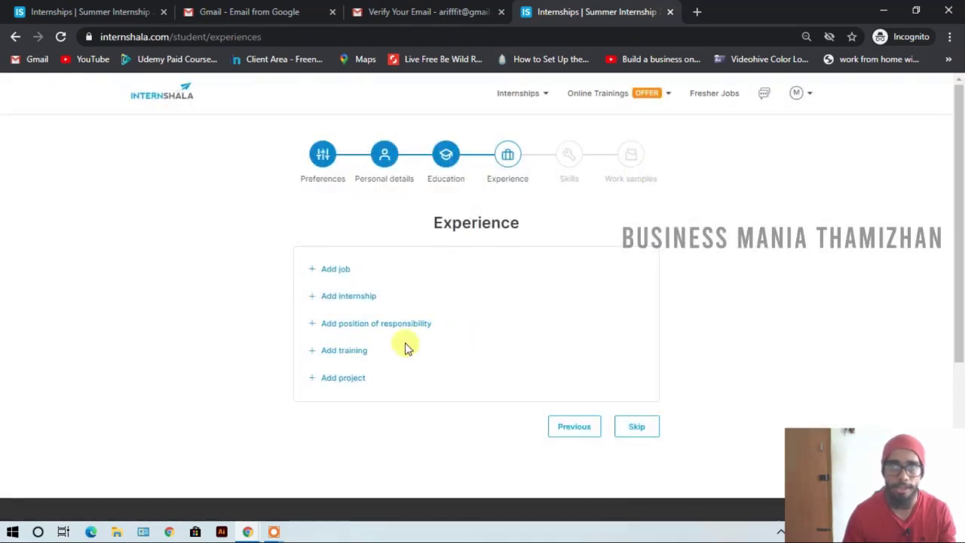
{"action": "left_click", "coordinate": [351, 351]}
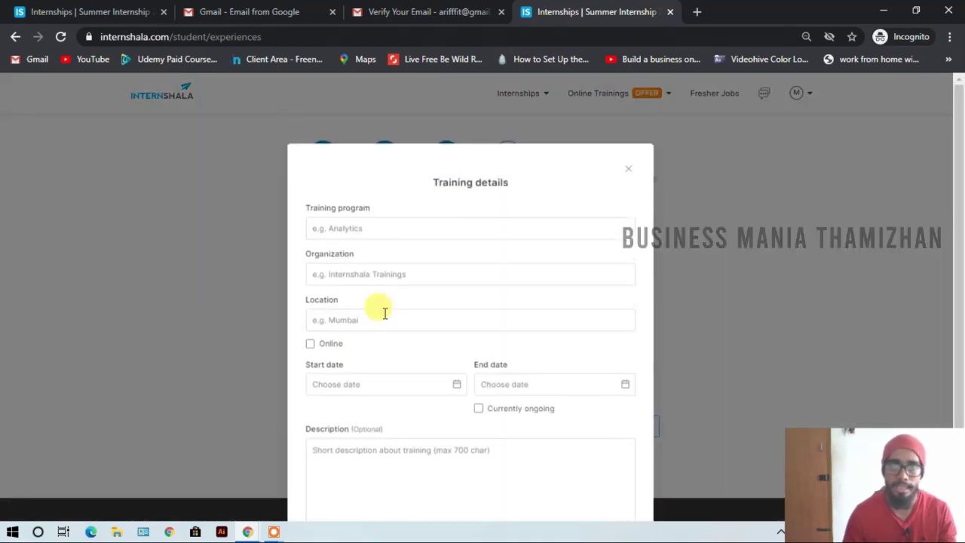
{"action": "left_click", "coordinate": [627, 172]}
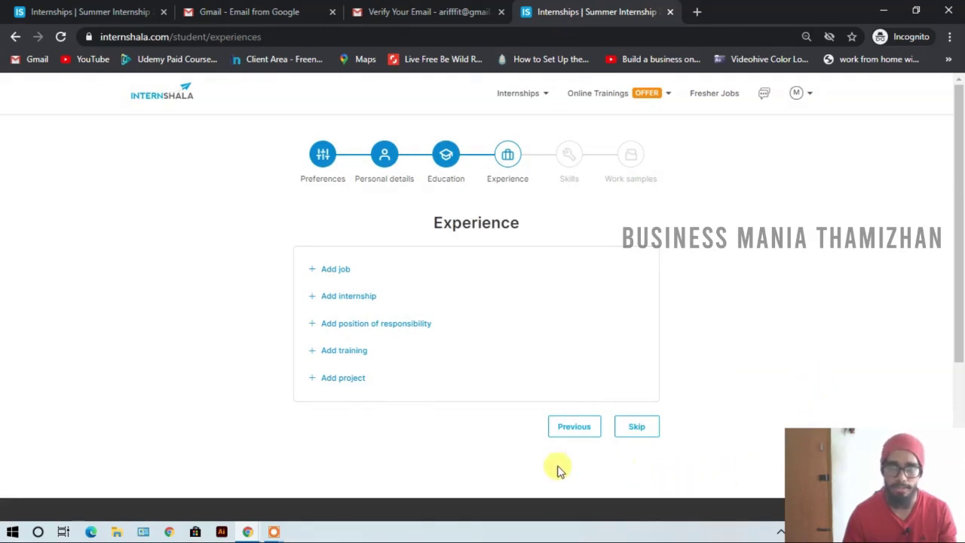
- Skip the Experience step and add Adobe Photoshop as a skill rated Advanced
{"action": "left_click", "coordinate": [646, 427]}
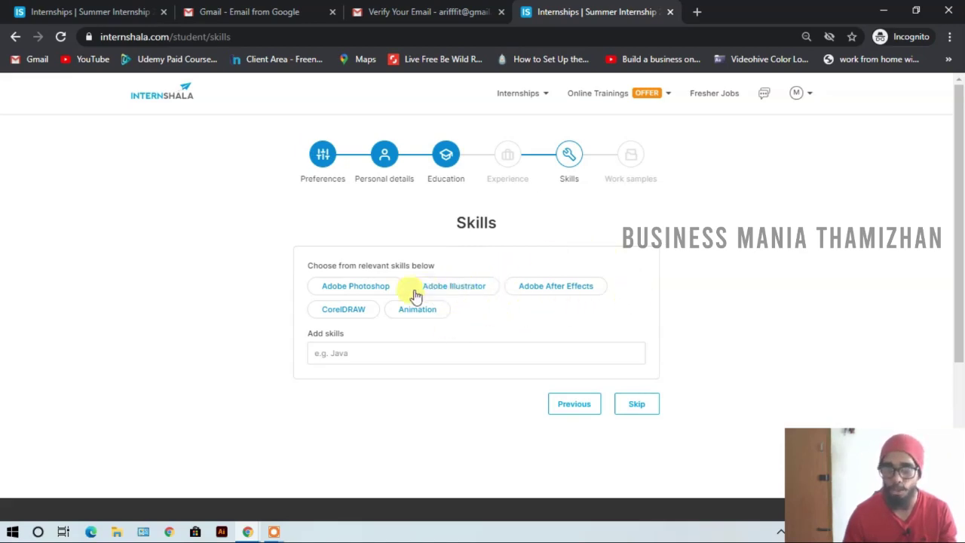
{"action": "left_click", "coordinate": [369, 290]}
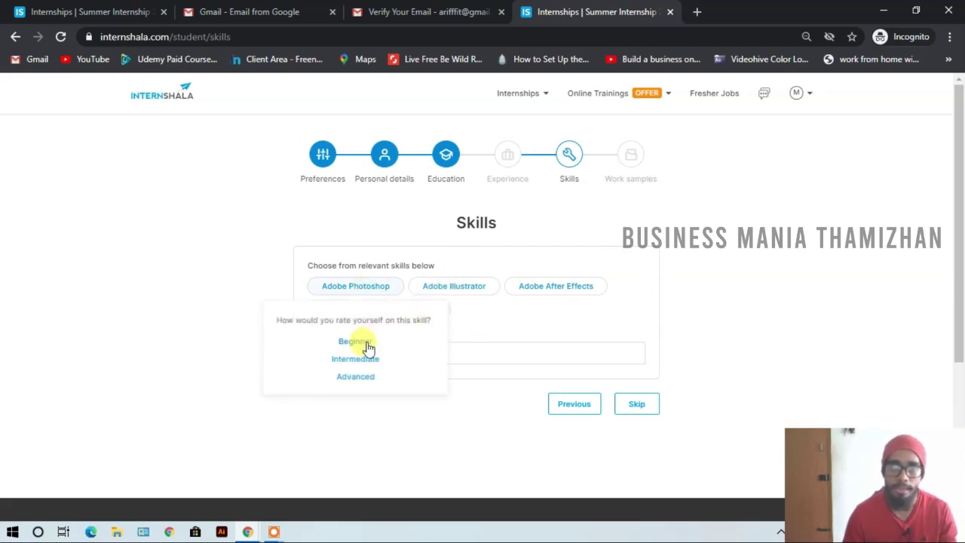
{"action": "left_click", "coordinate": [366, 379]}
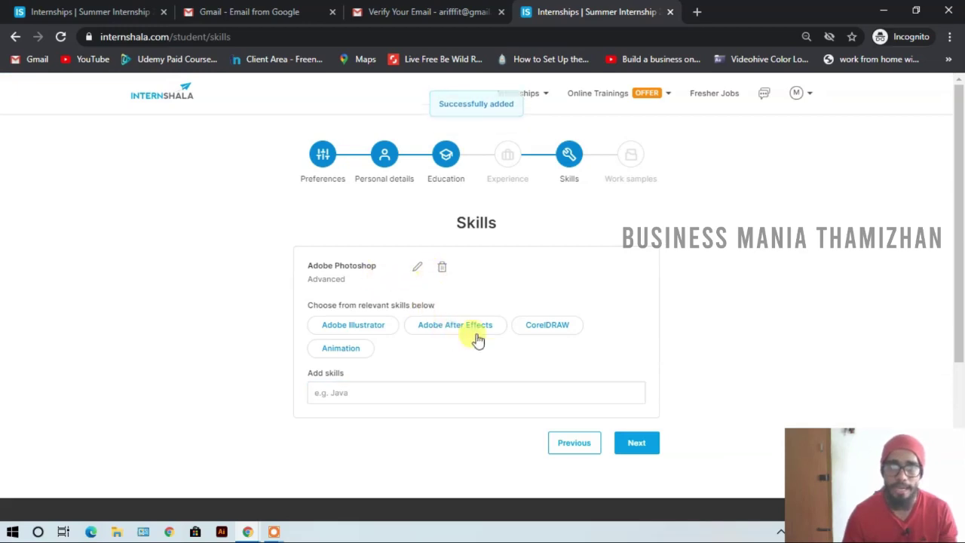
- Add CorelDRAW rated Advanced, then continue to the Work samples step
{"action": "left_click", "coordinate": [529, 328]}
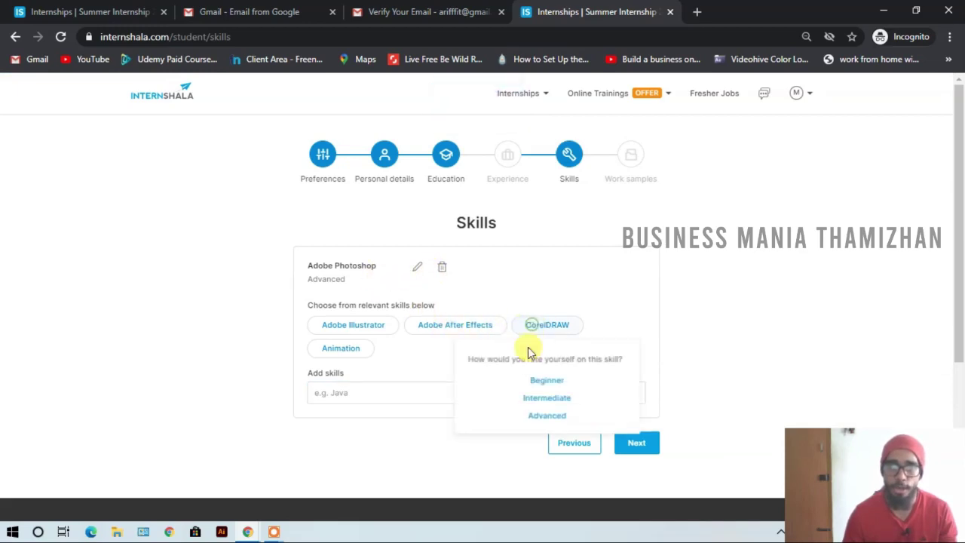
{"action": "left_click", "coordinate": [546, 417]}
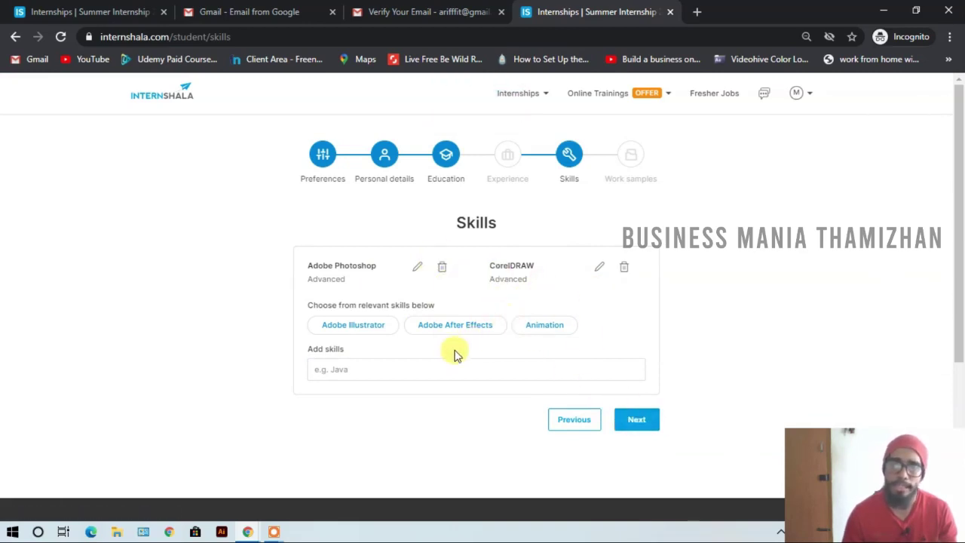
{"action": "left_click", "coordinate": [316, 371]}
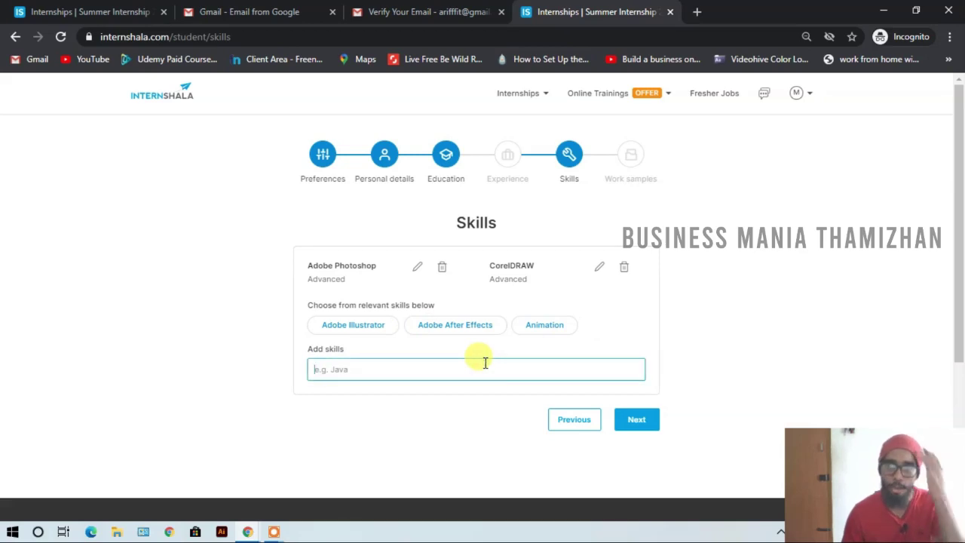
{"action": "left_click", "coordinate": [626, 422]}
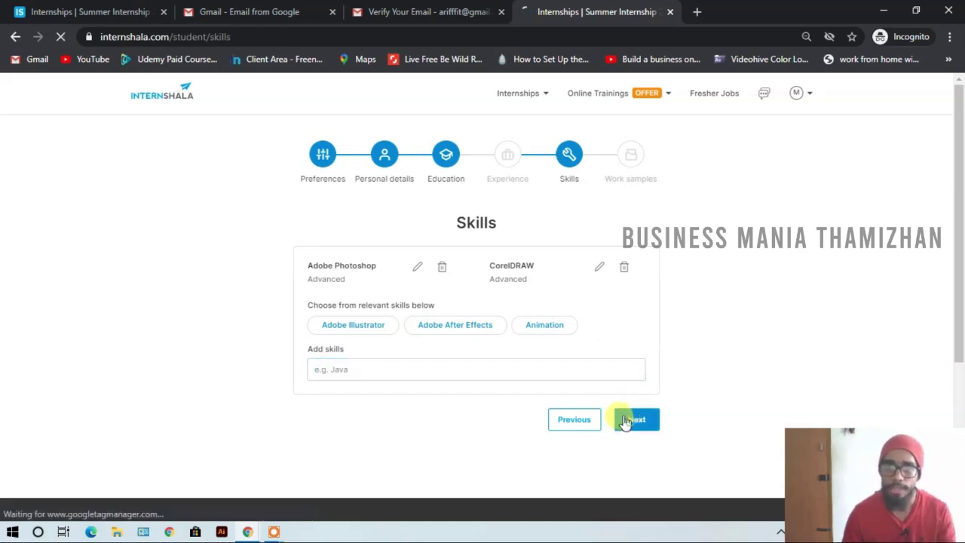
- On the Work samples page, visit the Blog and GitHub link fields, leaving both blank
{"action": "left_click", "coordinate": [419, 325]}
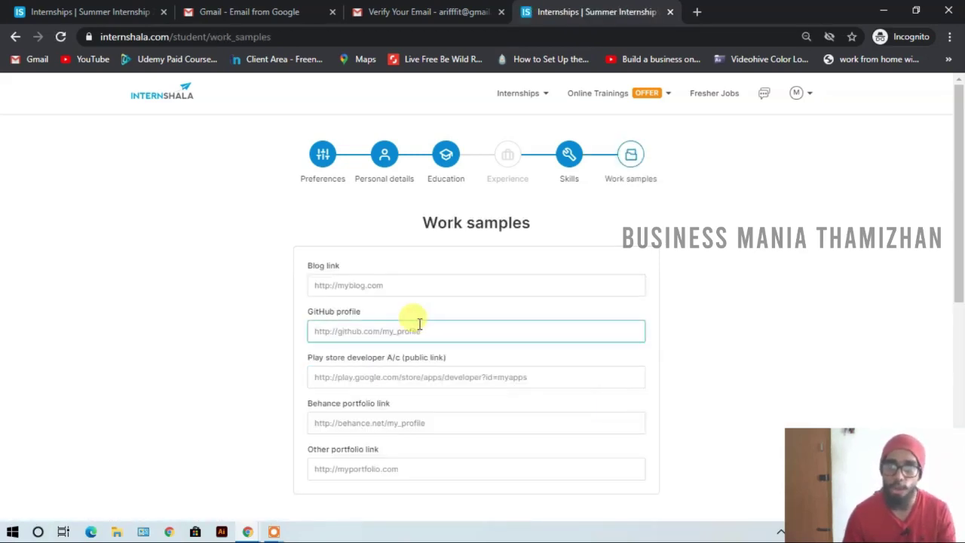
{"action": "scroll", "coordinate": [426, 310], "scroll_direction": "down", "scroll_amount": 2}
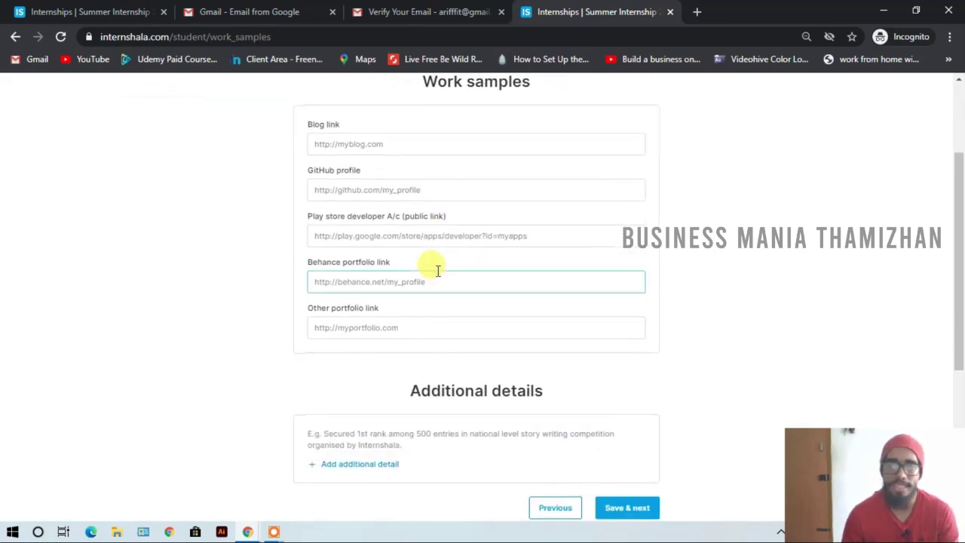
{"action": "scroll", "coordinate": [433, 264], "scroll_direction": "up", "scroll_amount": 1}
{"action": "scroll", "coordinate": [596, 125], "scroll_direction": "up", "scroll_amount": 1}
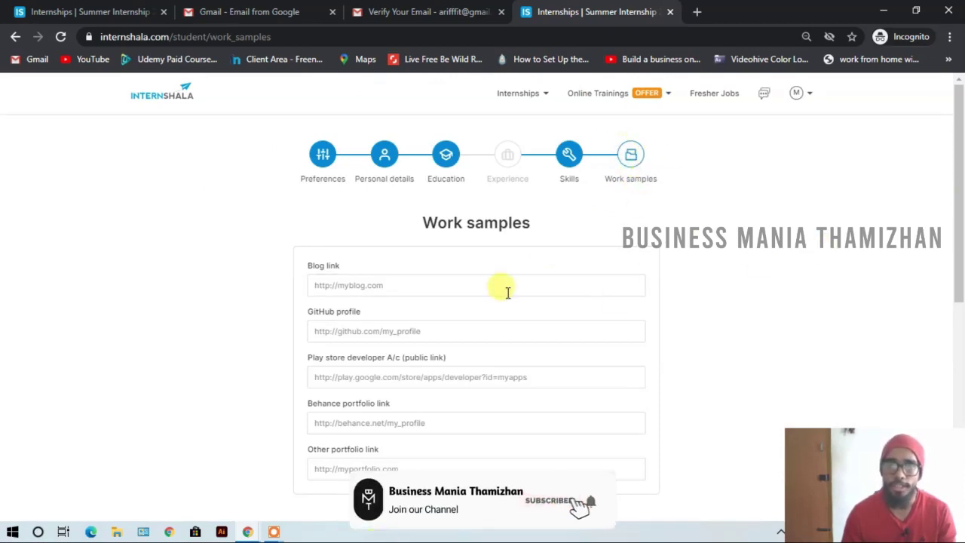
{"action": "left_click", "coordinate": [340, 284]}
{"action": "left_click", "coordinate": [688, 253]}
{"action": "left_click", "coordinate": [350, 331]}
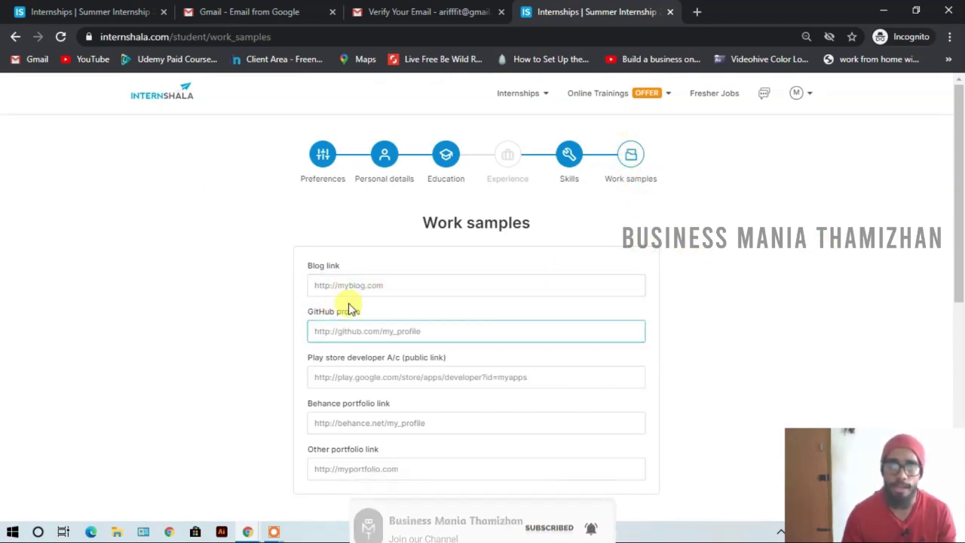
{"action": "scroll", "coordinate": [373, 259], "scroll_direction": "down", "scroll_amount": 1}
{"action": "left_click", "coordinate": [475, 294]}
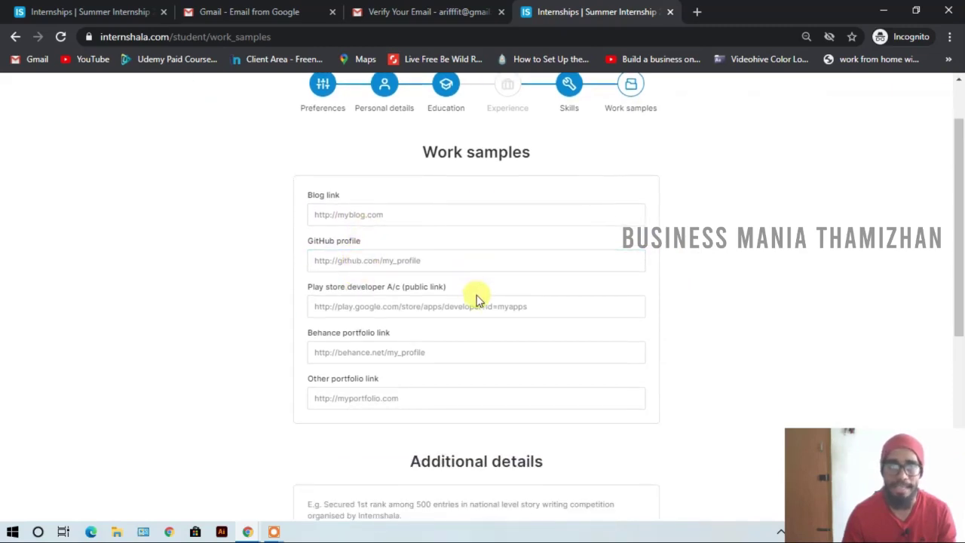
- Visit the Play store, Behance and Other portfolio link fields without entering any links
{"action": "left_click", "coordinate": [401, 306]}
{"action": "left_click", "coordinate": [452, 291]}
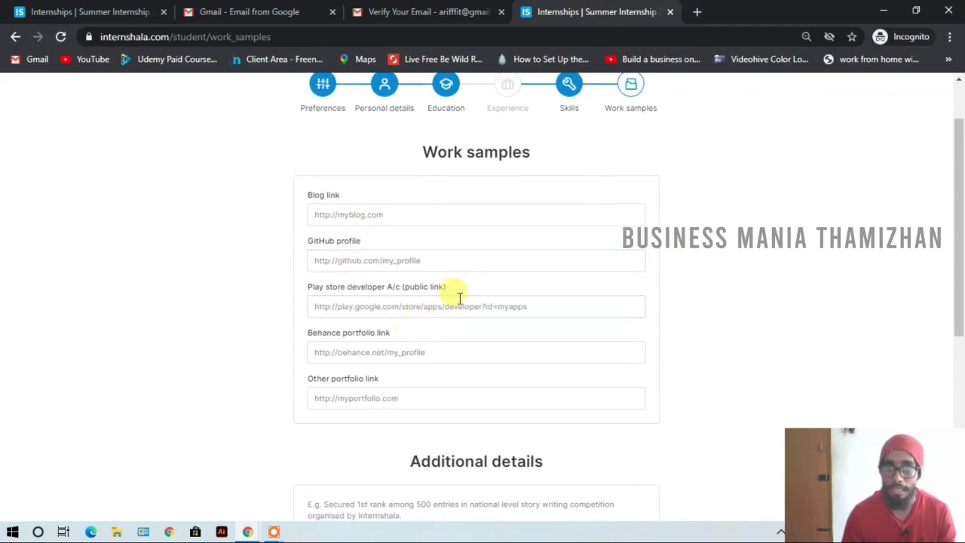
{"action": "left_click", "coordinate": [480, 306]}
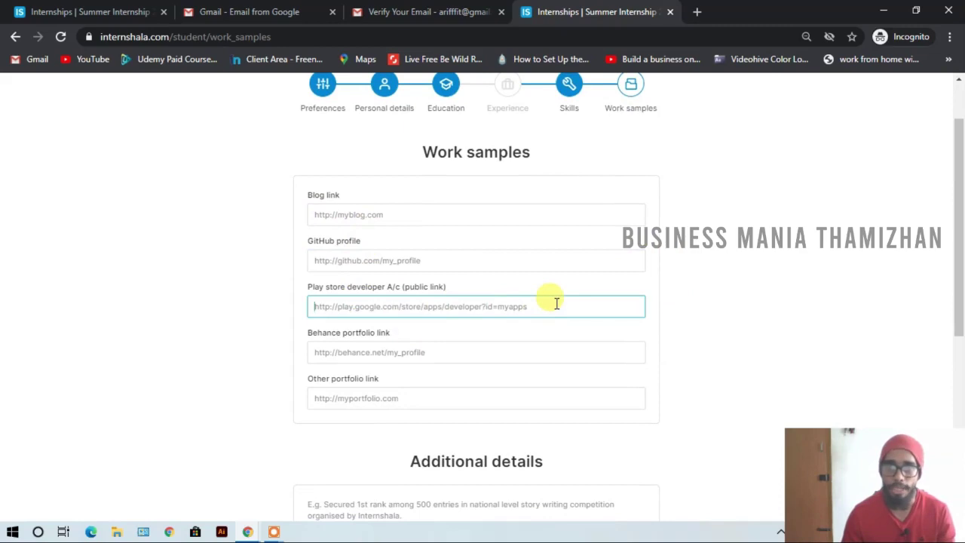
{"action": "left_click", "coordinate": [710, 295]}
{"action": "left_click", "coordinate": [460, 351]}
{"action": "left_click", "coordinate": [259, 348]}
{"action": "left_click", "coordinate": [341, 352]}
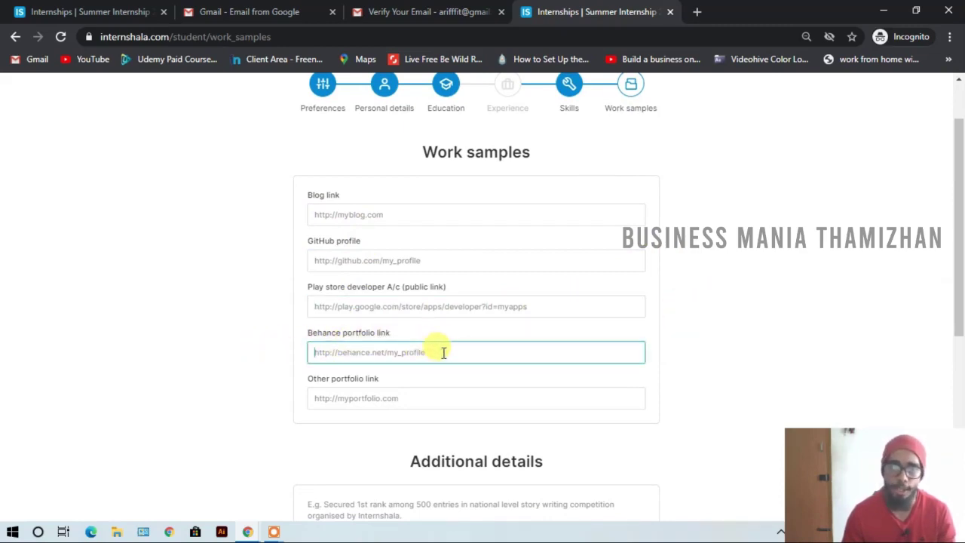
{"action": "left_click", "coordinate": [424, 397]}
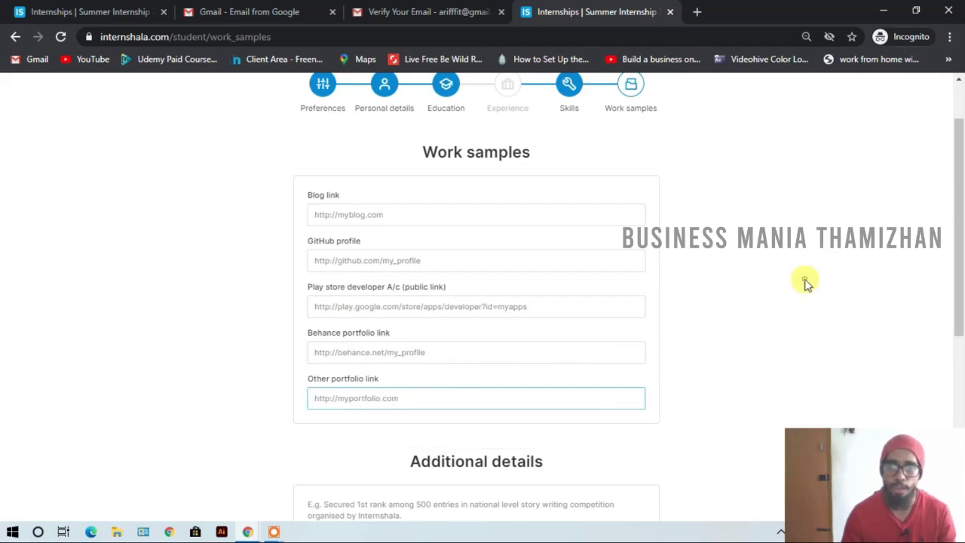
{"action": "scroll", "coordinate": [805, 283], "scroll_direction": "down", "scroll_amount": 4}
- Save the empty work samples and review the generated Resume page with the B.A. Economics entry
{"action": "left_click", "coordinate": [630, 298]}
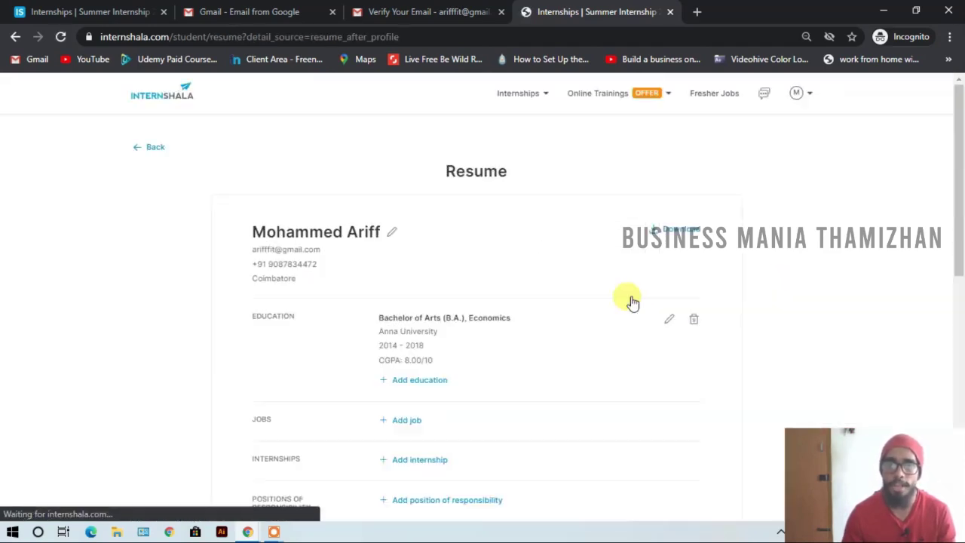
{"action": "scroll", "coordinate": [632, 301], "scroll_direction": "down", "scroll_amount": 1}
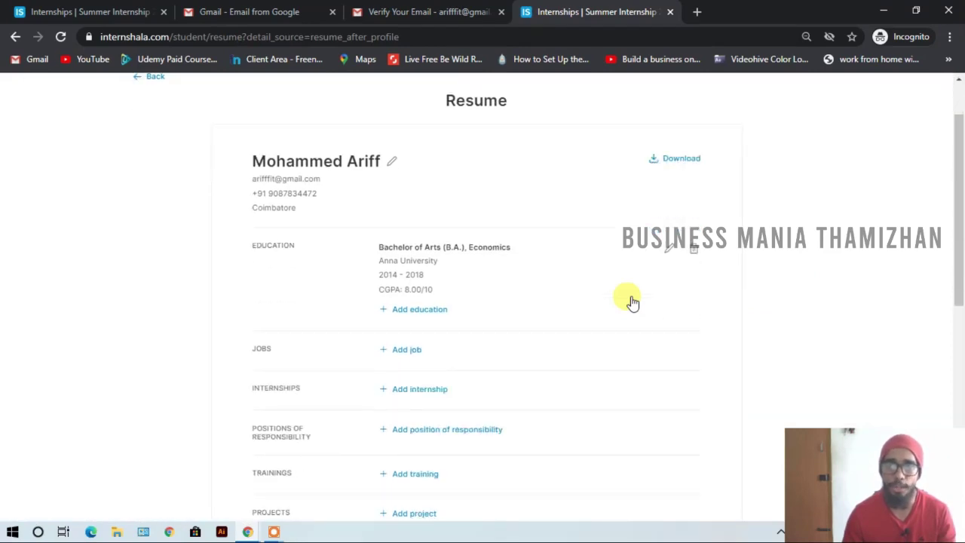
{"action": "scroll", "coordinate": [633, 302], "scroll_direction": "up", "scroll_amount": 1}
{"action": "scroll", "coordinate": [450, 307], "scroll_direction": "down", "scroll_amount": 5}
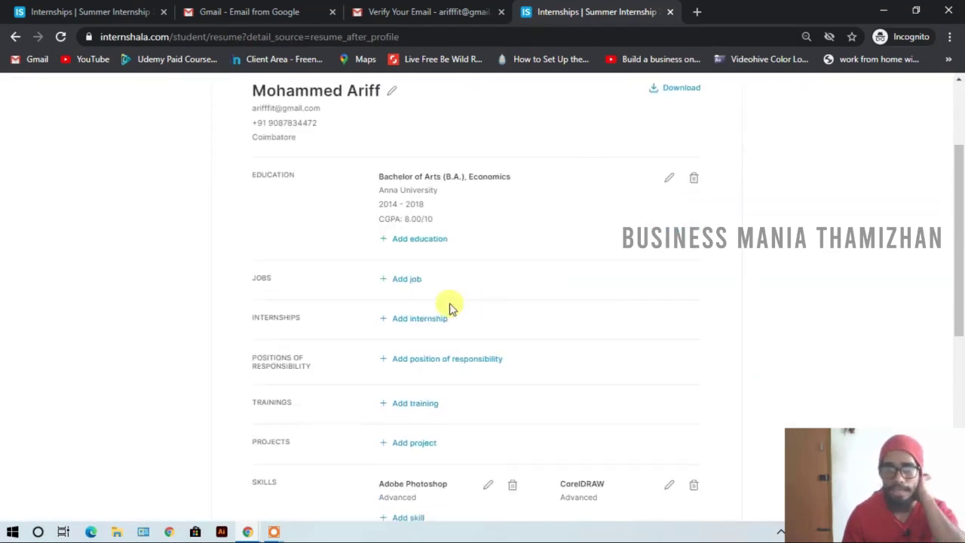
{"action": "scroll", "coordinate": [478, 353], "scroll_direction": "up", "scroll_amount": 3}
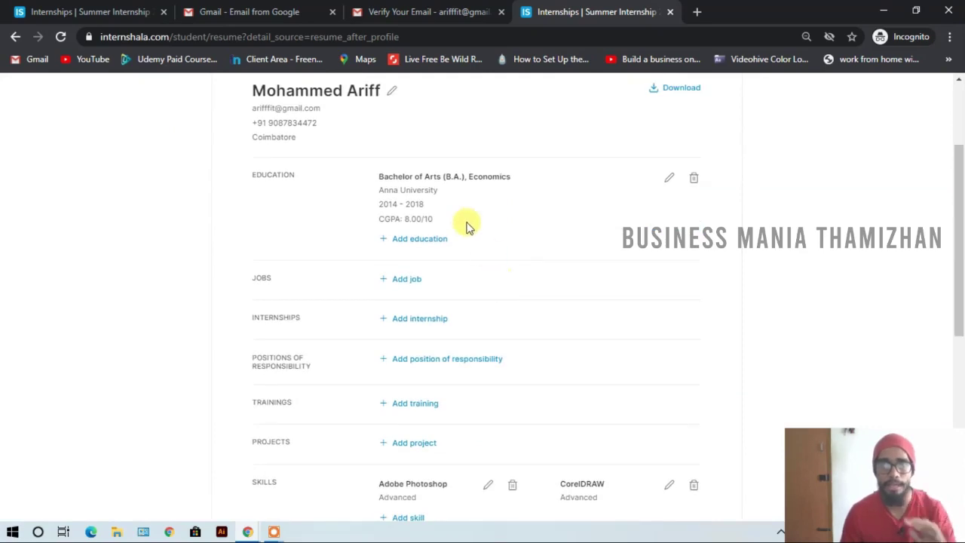
{"action": "scroll", "coordinate": [490, 271], "scroll_direction": "up", "scroll_amount": 2}
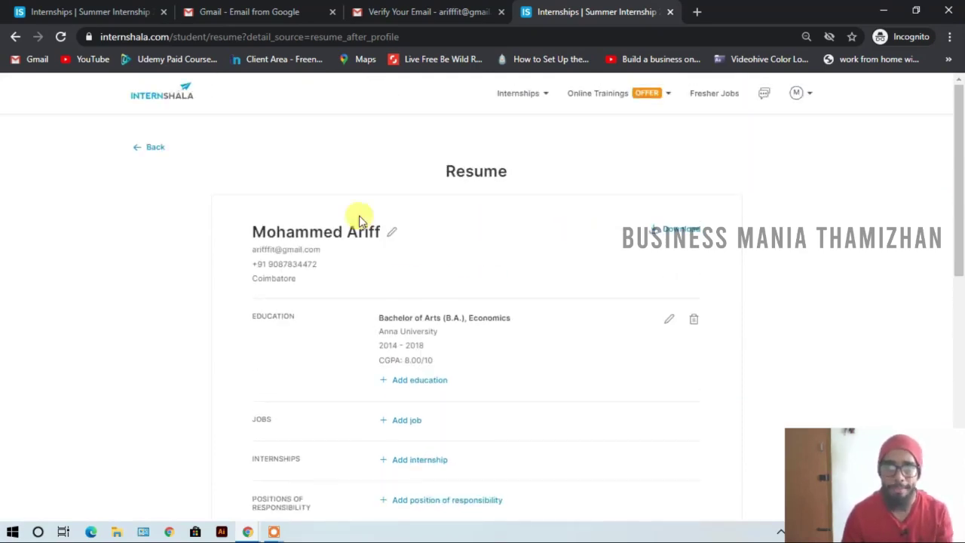
{"action": "scroll", "coordinate": [340, 304], "scroll_direction": "down", "scroll_amount": 7}
{"action": "scroll", "coordinate": [644, 279], "scroll_direction": "up", "scroll_amount": 3}
{"action": "scroll", "coordinate": [644, 279], "scroll_direction": "up", "scroll_amount": 3}
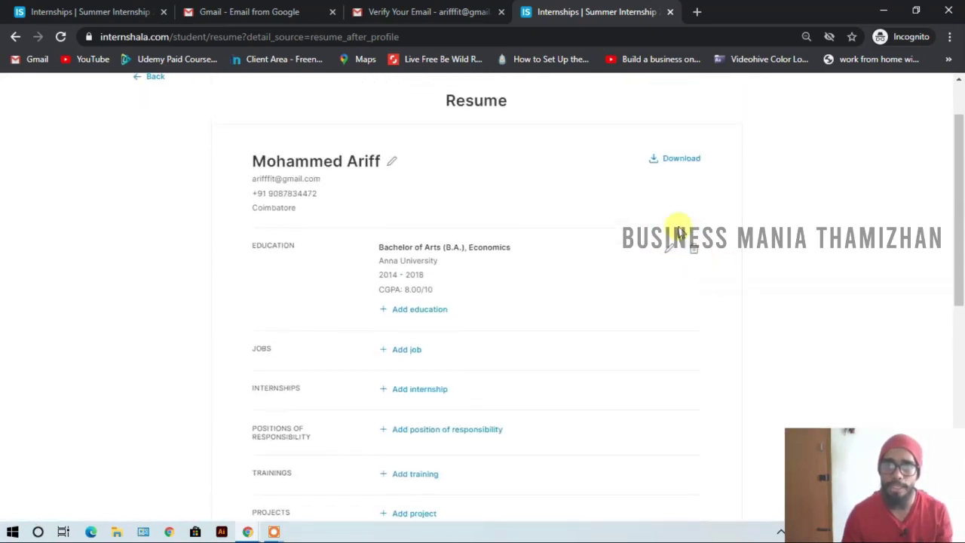
- Download the resume as a PDF and look through its education and skills entries
{"action": "left_click", "coordinate": [684, 163]}
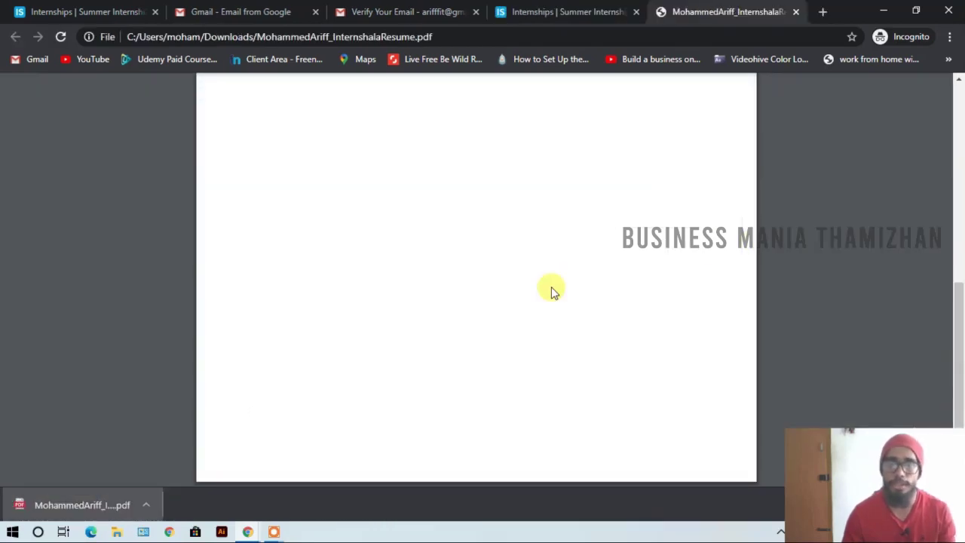
{"action": "scroll", "coordinate": [553, 290], "scroll_direction": "up", "scroll_amount": 5}
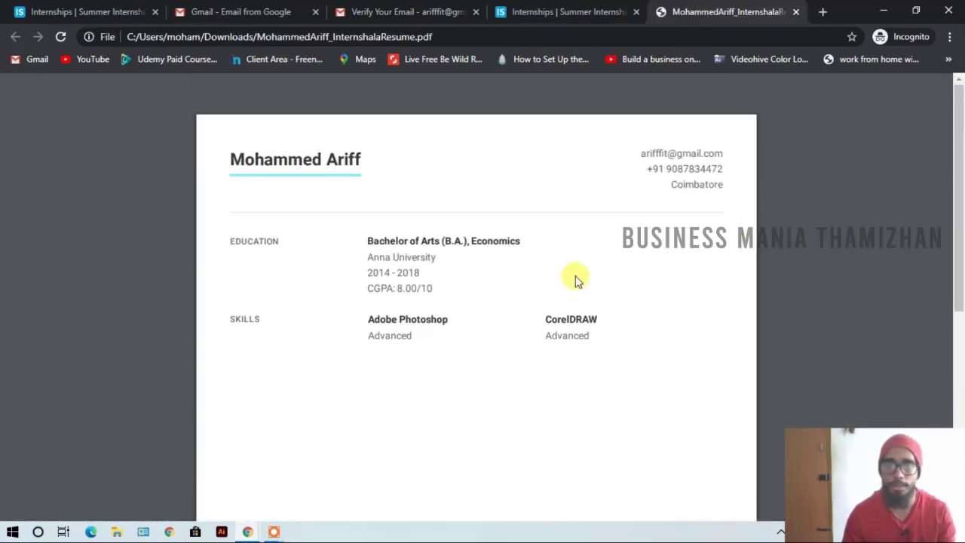
{"action": "scroll", "coordinate": [568, 275], "scroll_direction": "down", "scroll_amount": 2}
{"action": "scroll", "coordinate": [567, 274], "scroll_direction": "up", "scroll_amount": 2}
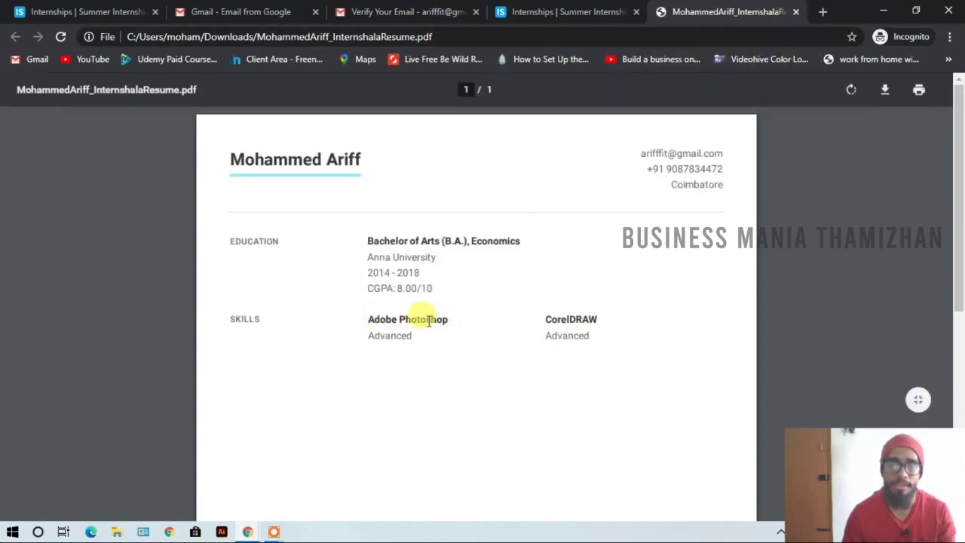
{"action": "scroll", "coordinate": [426, 316], "scroll_direction": "down", "scroll_amount": 5}
- Close the resume PDF and reach the 908 preference-matched internships via My Applications
{"action": "left_click", "coordinate": [799, 12]}
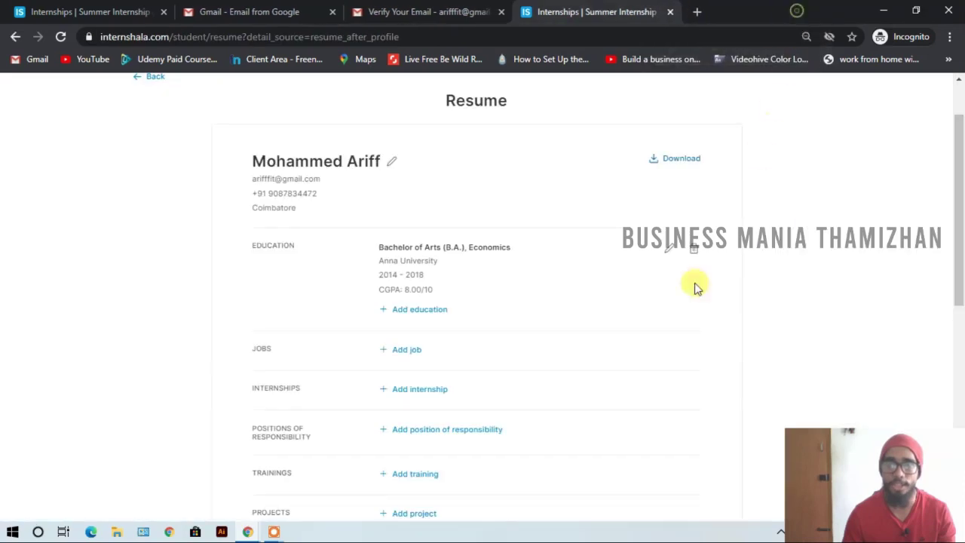
{"action": "scroll", "coordinate": [694, 284], "scroll_direction": "up", "scroll_amount": 1}
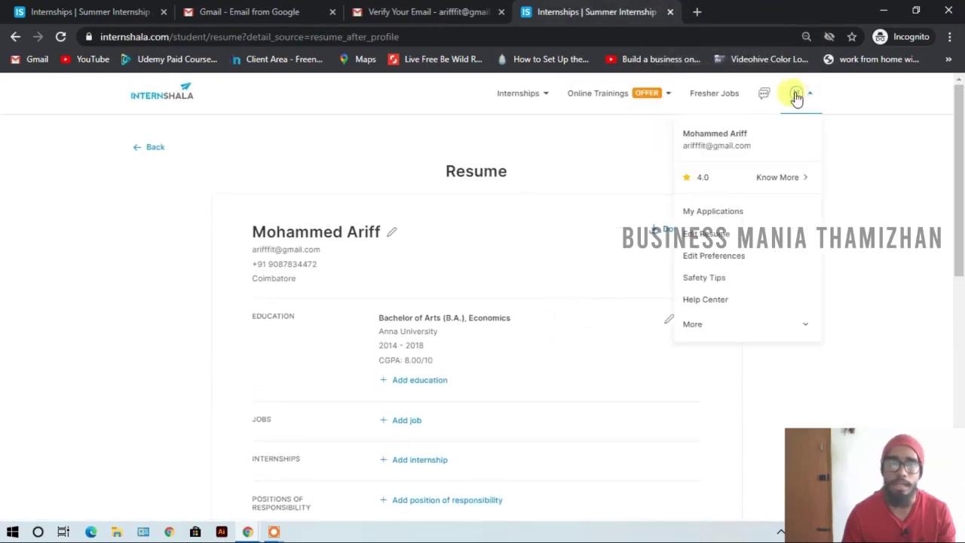
{"action": "mouse_move", "coordinate": [791, 105]}
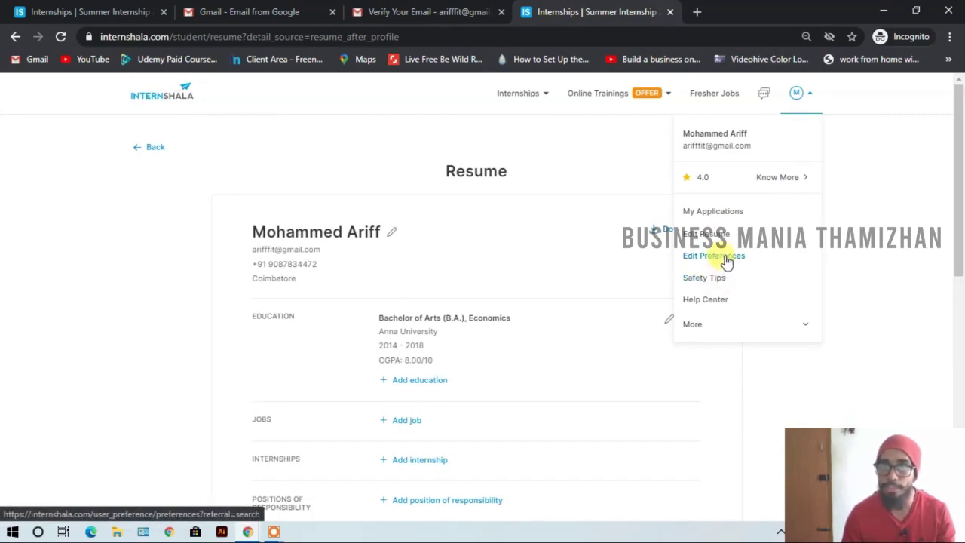
{"action": "left_click", "coordinate": [728, 217]}
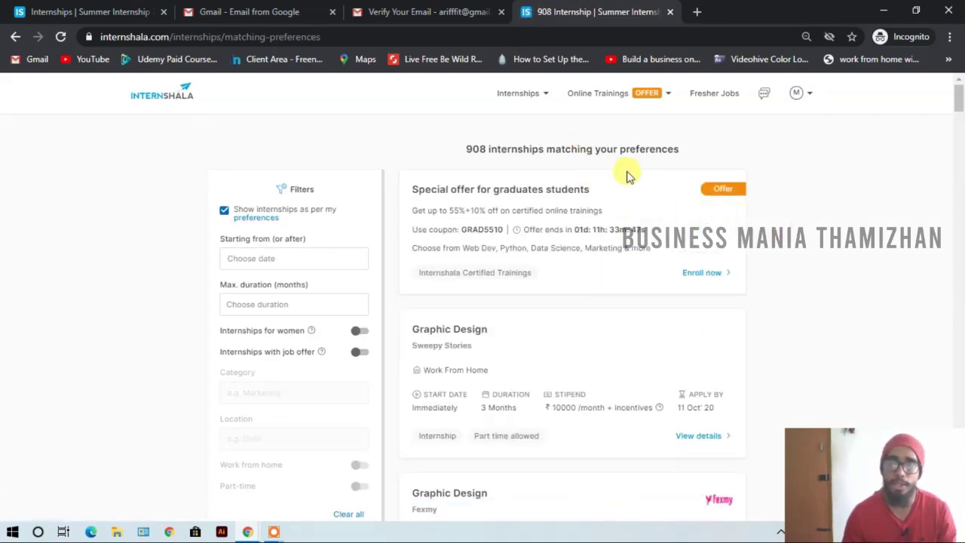
{"action": "mouse_move", "coordinate": [532, 105]}
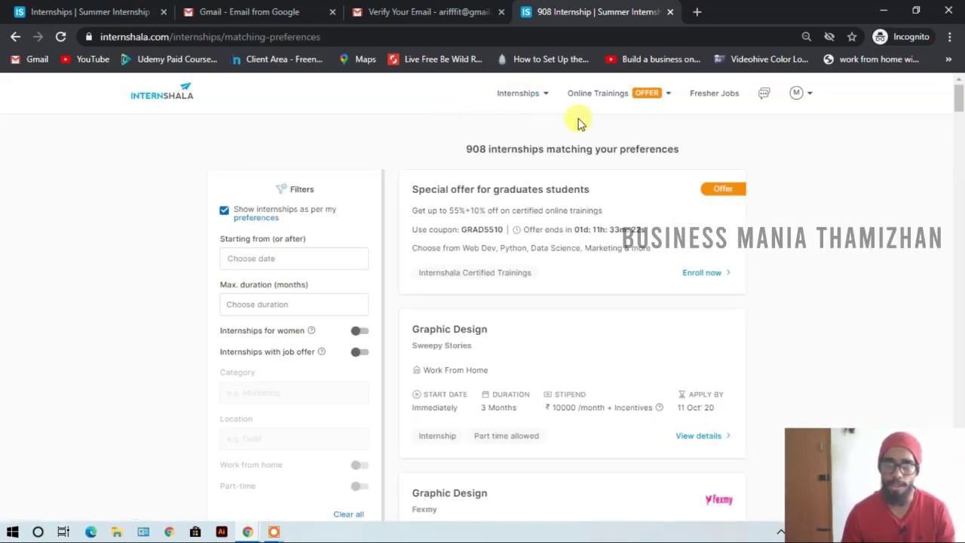
- Open Fresher Jobs and look through the 1118 fresher and remote job listings
{"action": "left_click", "coordinate": [713, 98]}
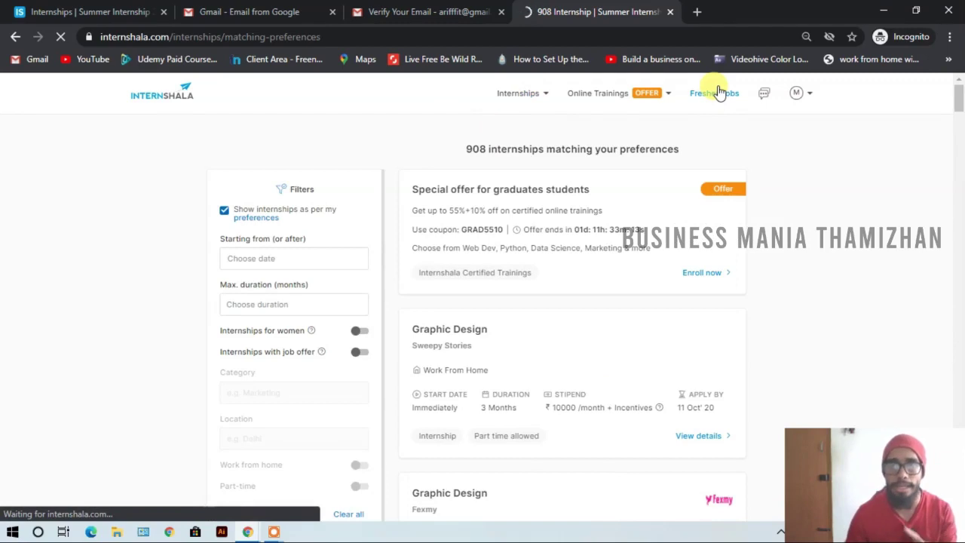
{"action": "scroll", "coordinate": [551, 256], "scroll_direction": "down", "scroll_amount": 2}
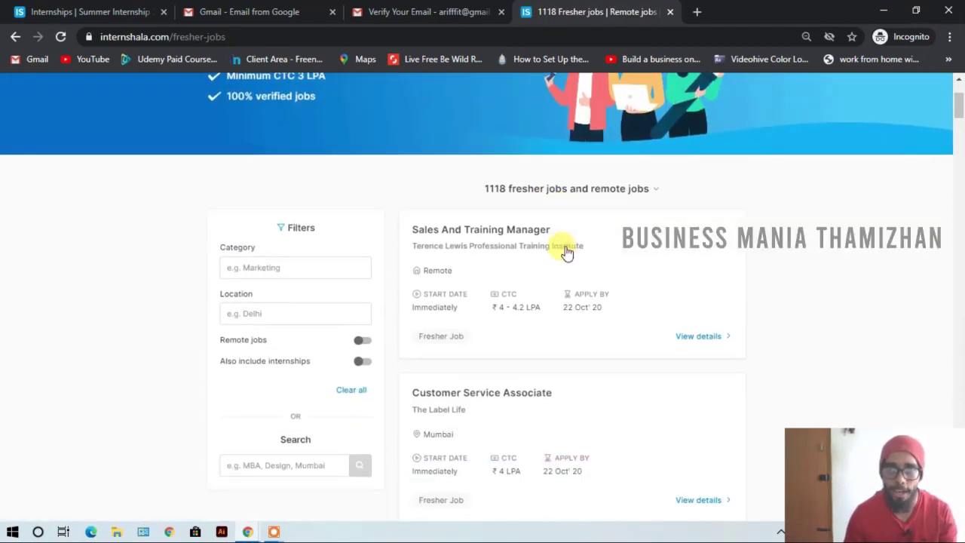
{"action": "scroll", "coordinate": [618, 275], "scroll_direction": "down", "scroll_amount": 1}
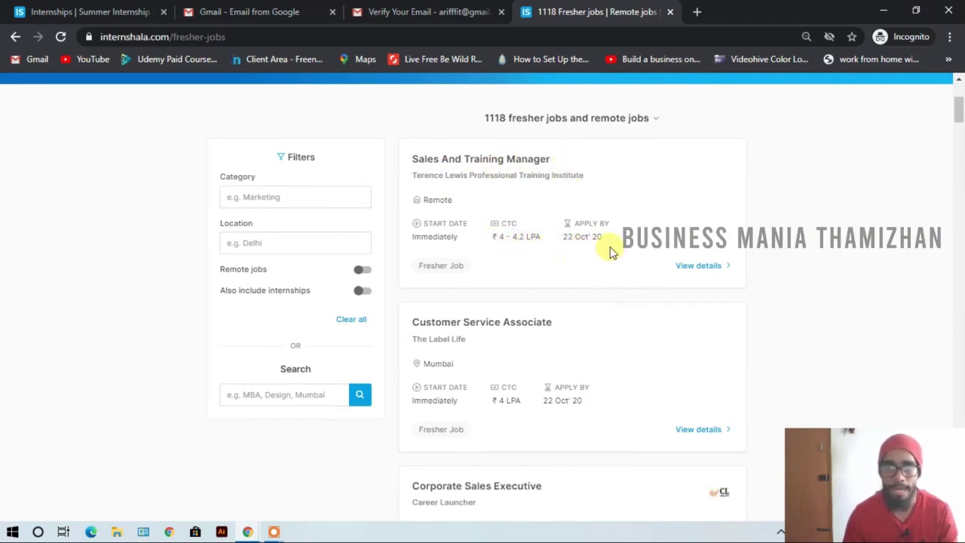
{"action": "scroll", "coordinate": [623, 257], "scroll_direction": "down", "scroll_amount": 1}
{"action": "scroll", "coordinate": [549, 203], "scroll_direction": "down", "scroll_amount": 6}
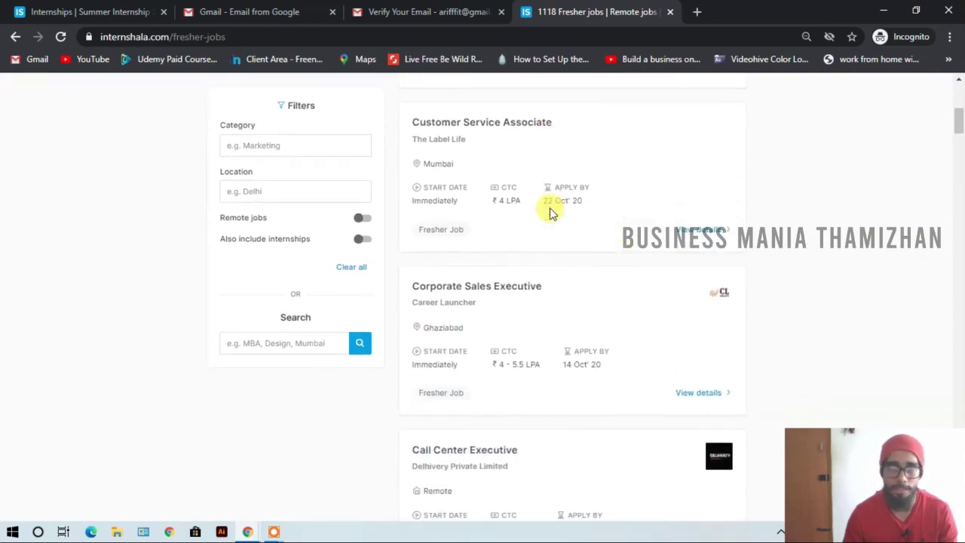
{"action": "scroll", "coordinate": [550, 209], "scroll_direction": "up", "scroll_amount": 10}
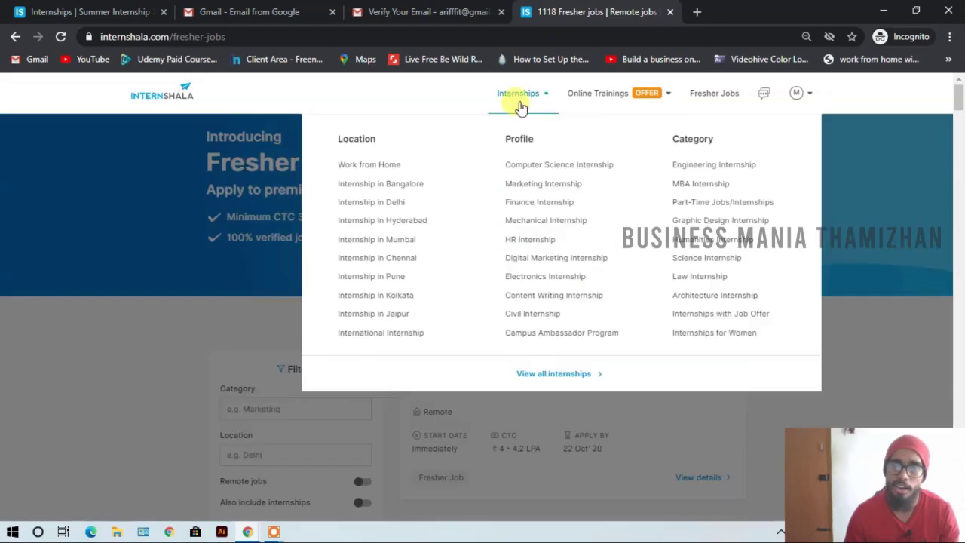
- Open the Graphic Design online training and highlight its Placement Assistance and 3,186 enrolled badges
{"action": "mouse_move", "coordinate": [618, 95]}
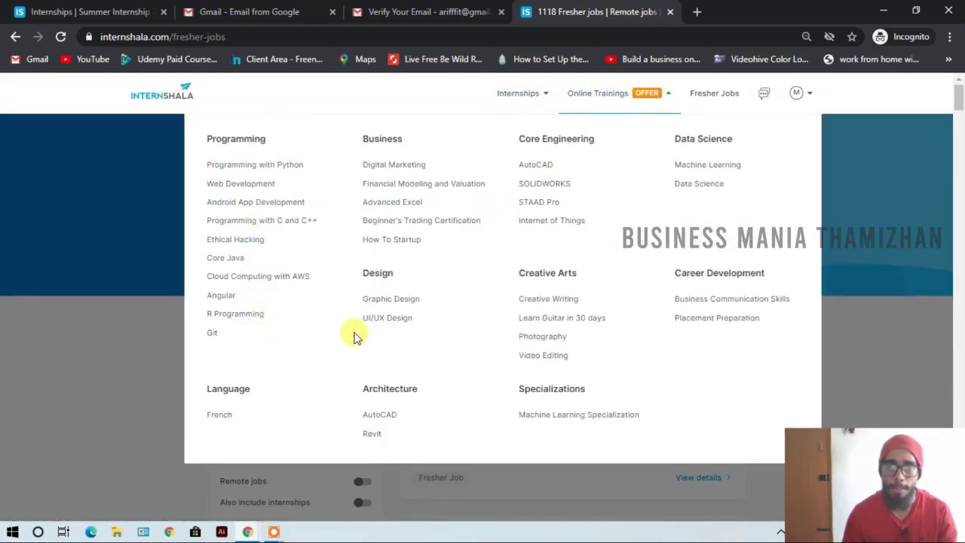
{"action": "left_click", "coordinate": [375, 300]}
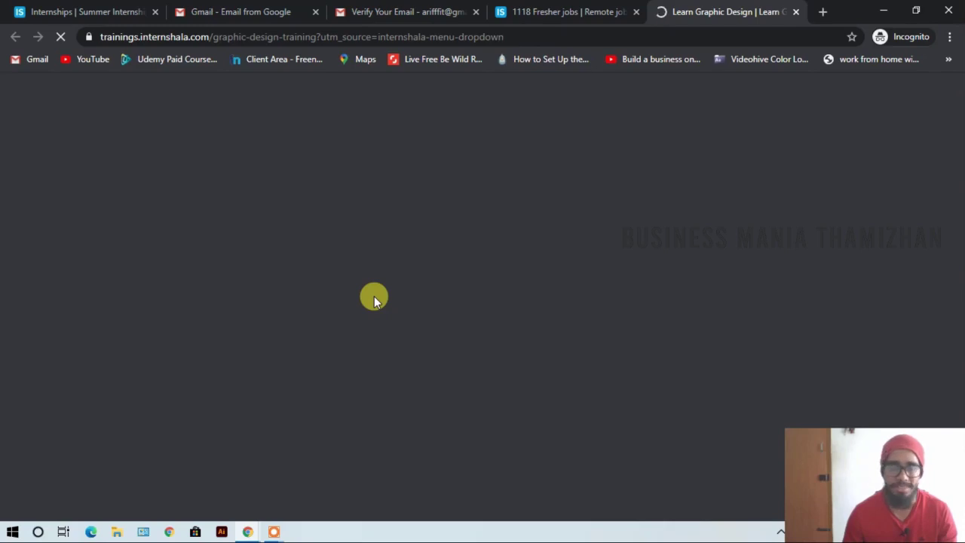
{"action": "left_click", "coordinate": [540, 9]}
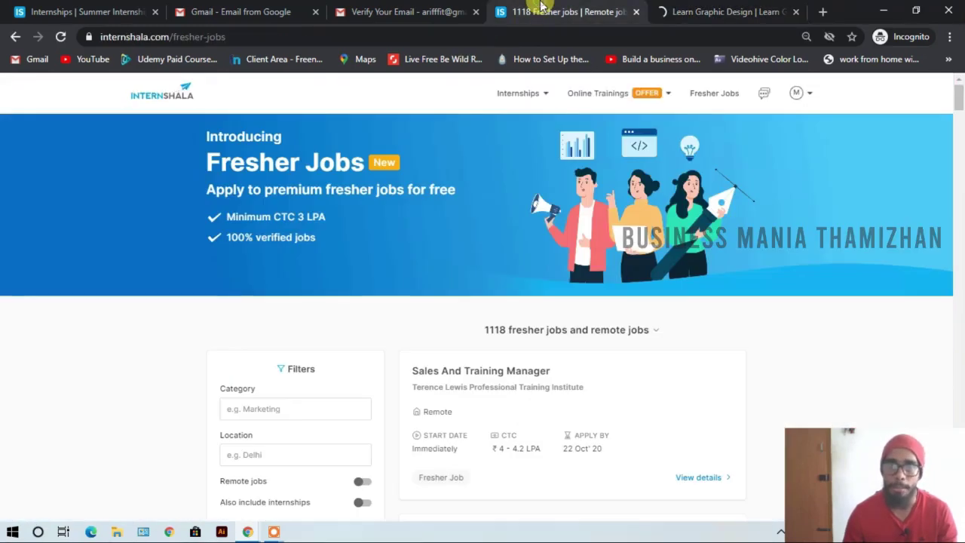
{"action": "left_click", "coordinate": [669, 9]}
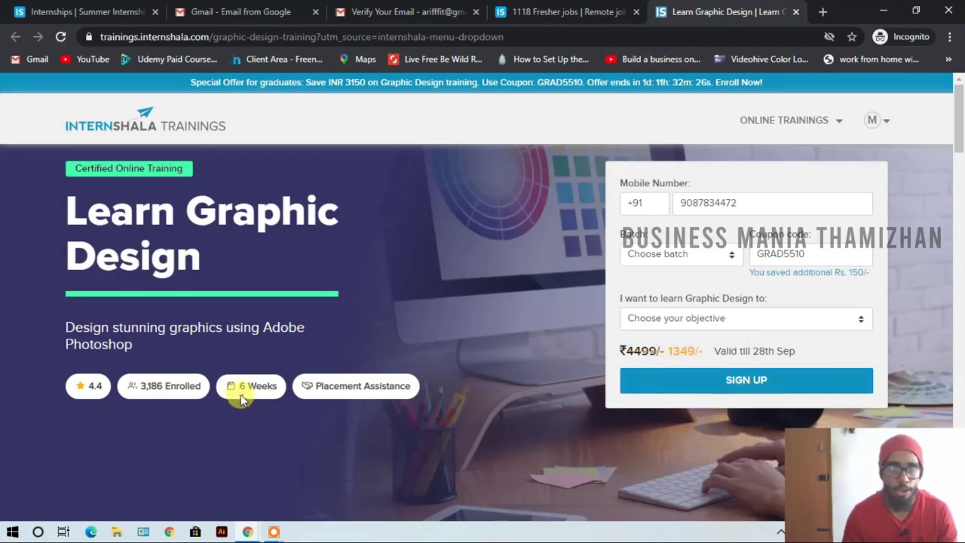
{"action": "left_click_drag", "start_coordinate": [237, 387], "coordinate": [403, 389]}
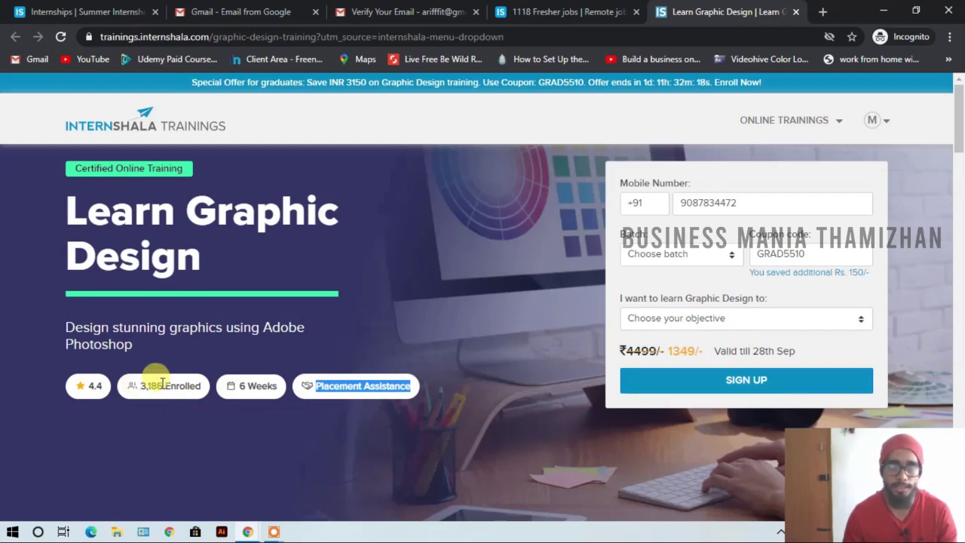
{"action": "left_click_drag", "start_coordinate": [161, 382], "coordinate": [128, 386]}
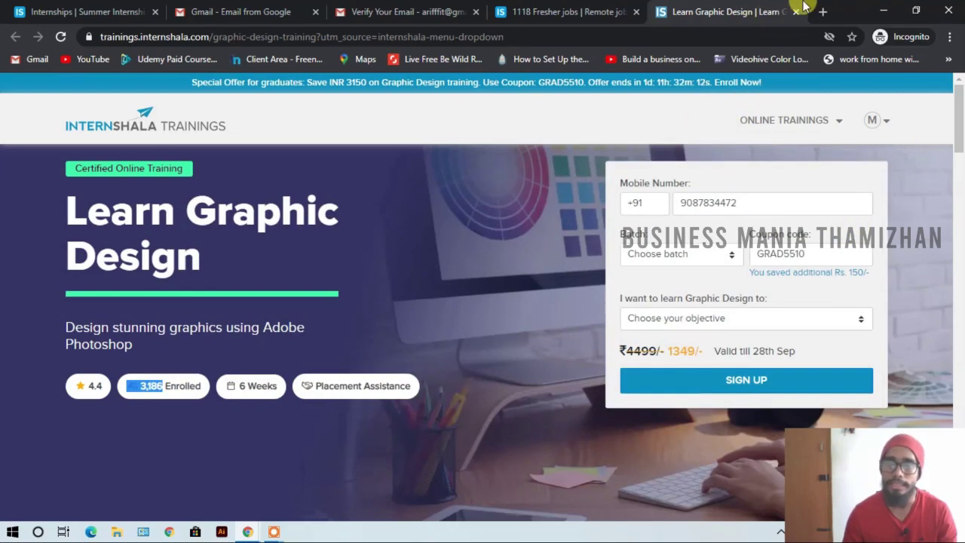
- Close the training page and look through the Work from Home internships listing
{"action": "left_click", "coordinate": [795, 13]}
{"action": "mouse_move", "coordinate": [550, 92]}
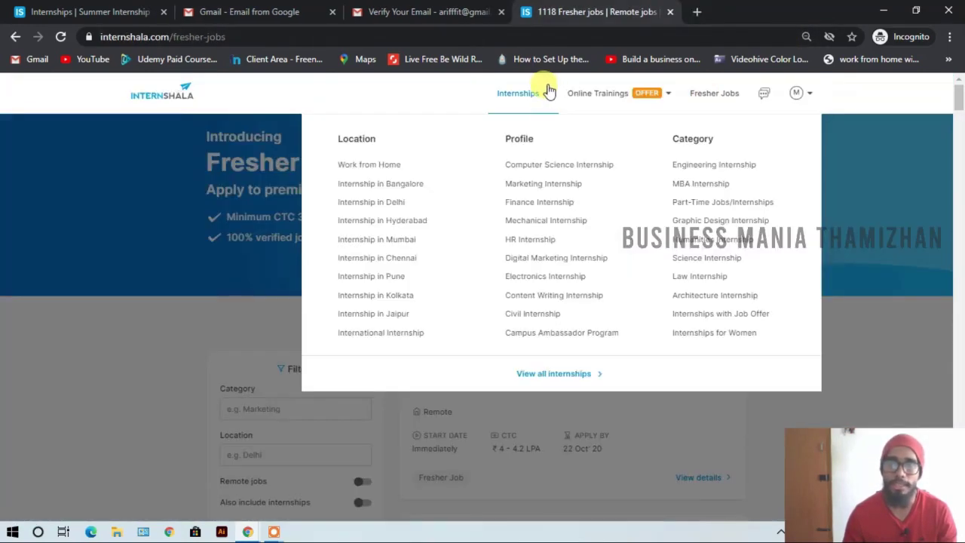
{"action": "left_click", "coordinate": [390, 165]}
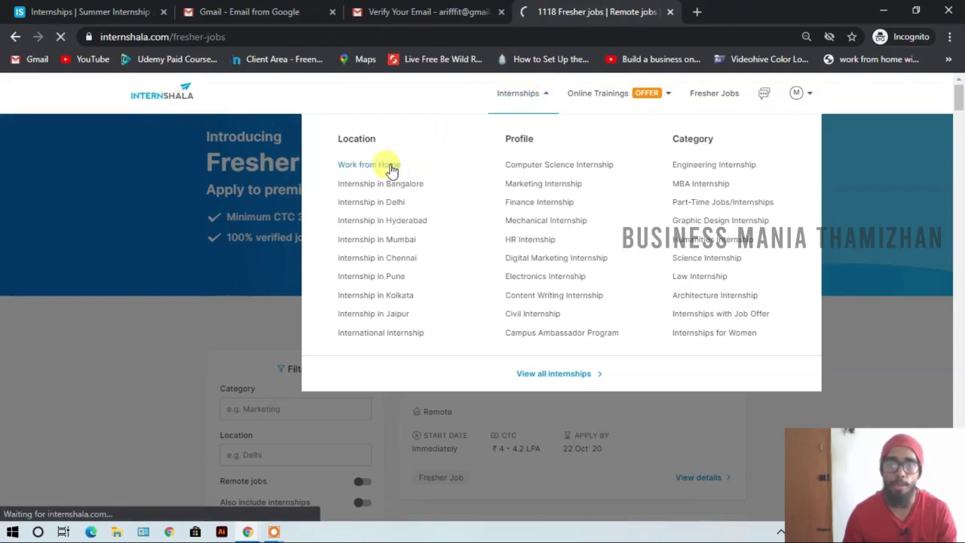
{"action": "scroll", "coordinate": [596, 301], "scroll_direction": "down", "scroll_amount": 2}
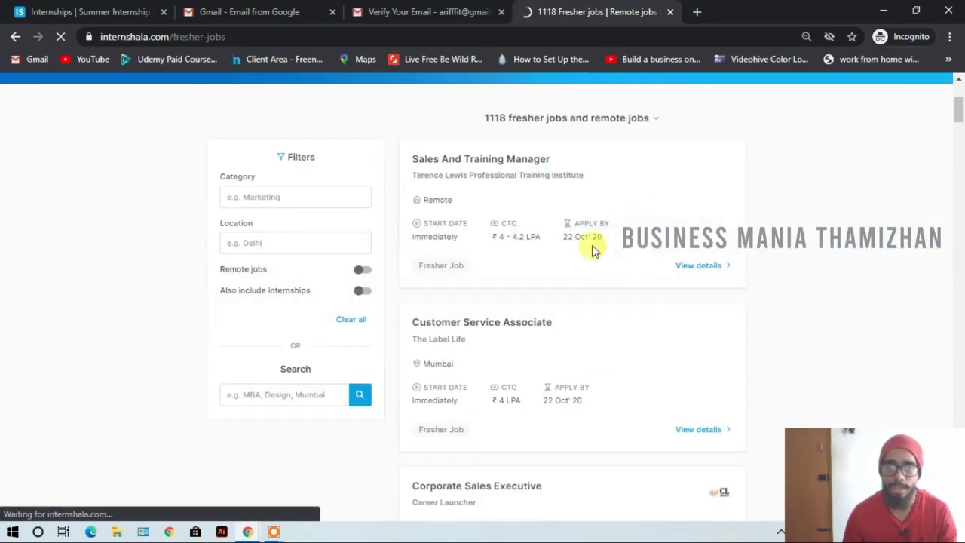
{"action": "scroll", "coordinate": [535, 280], "scroll_direction": "down", "scroll_amount": 2}
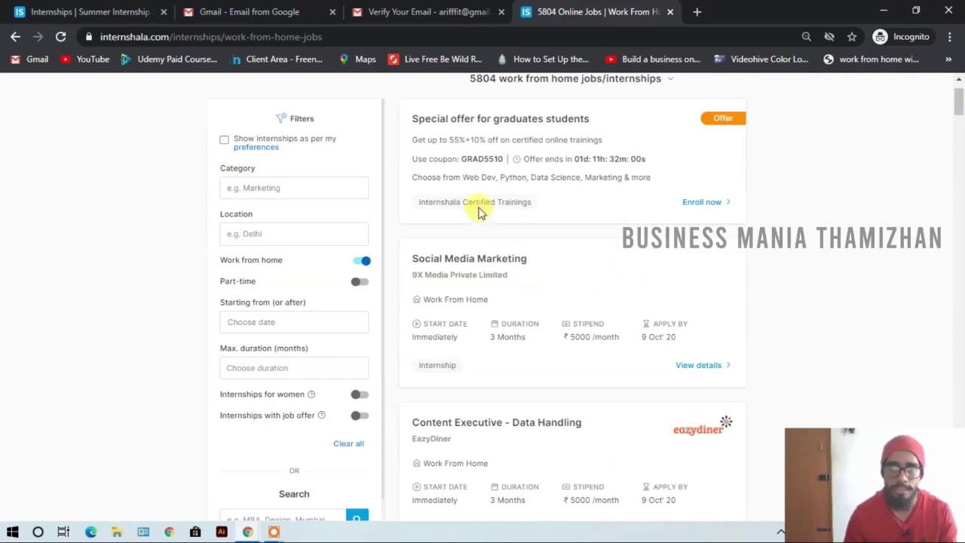
{"action": "scroll", "coordinate": [642, 270], "scroll_direction": "down", "scroll_amount": 2}
{"action": "scroll", "coordinate": [642, 267], "scroll_direction": "up", "scroll_amount": 2}
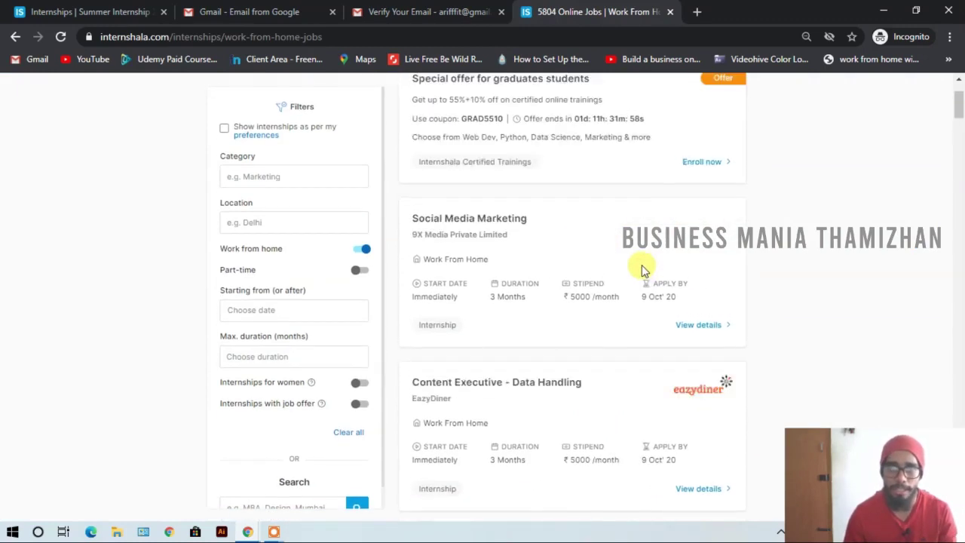
- Show Graphic Design internships and filter to work from home, giving 710 results
{"action": "mouse_move", "coordinate": [533, 98]}
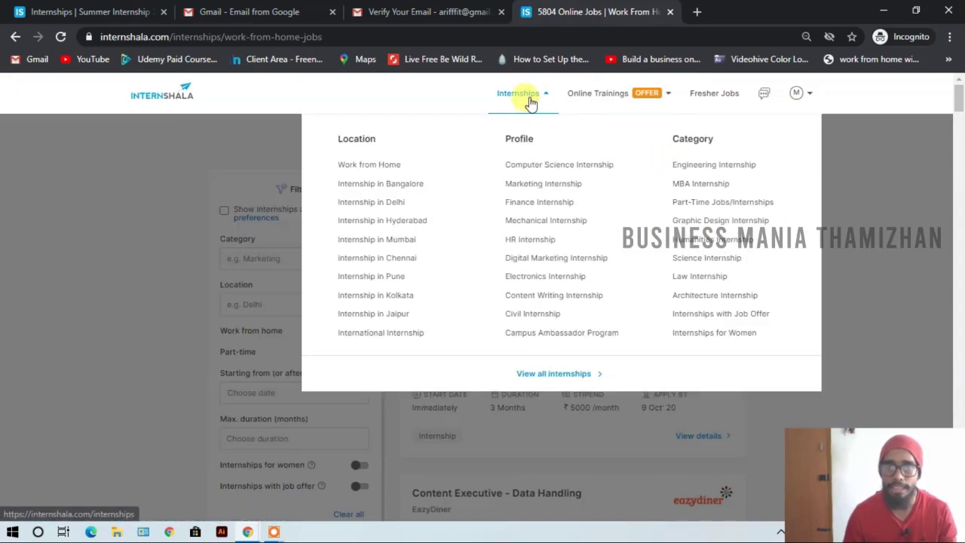
{"action": "left_click", "coordinate": [712, 220]}
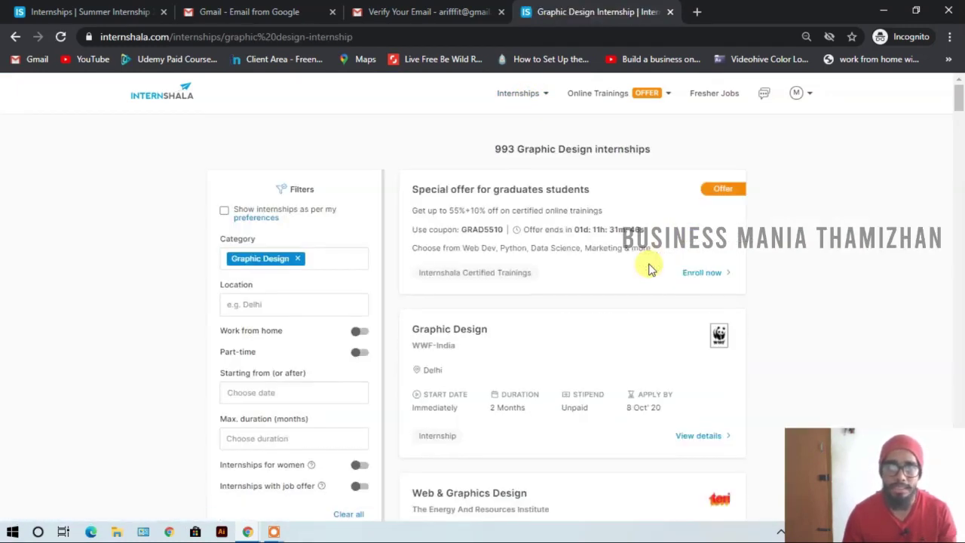
{"action": "scroll", "coordinate": [650, 268], "scroll_direction": "down", "scroll_amount": 1}
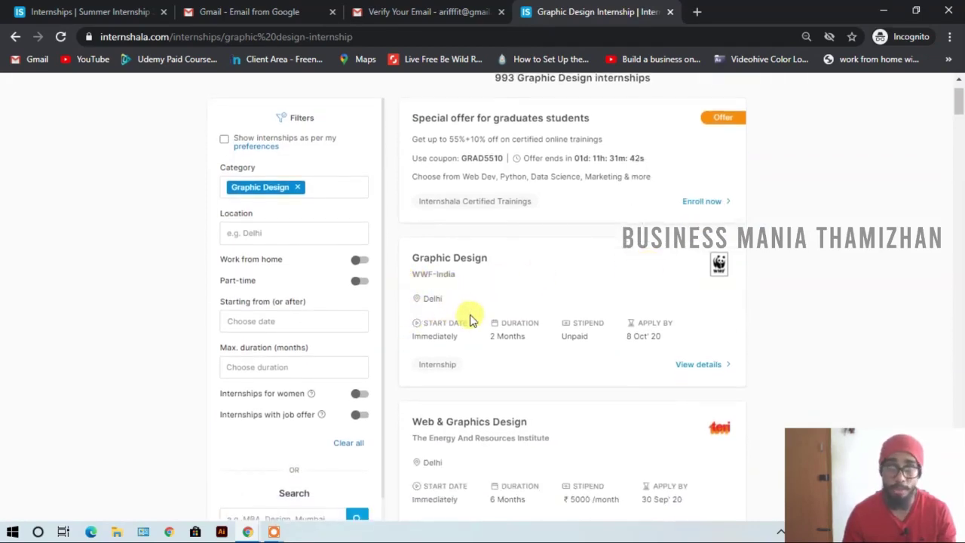
{"action": "scroll", "coordinate": [464, 313], "scroll_direction": "down", "scroll_amount": 1}
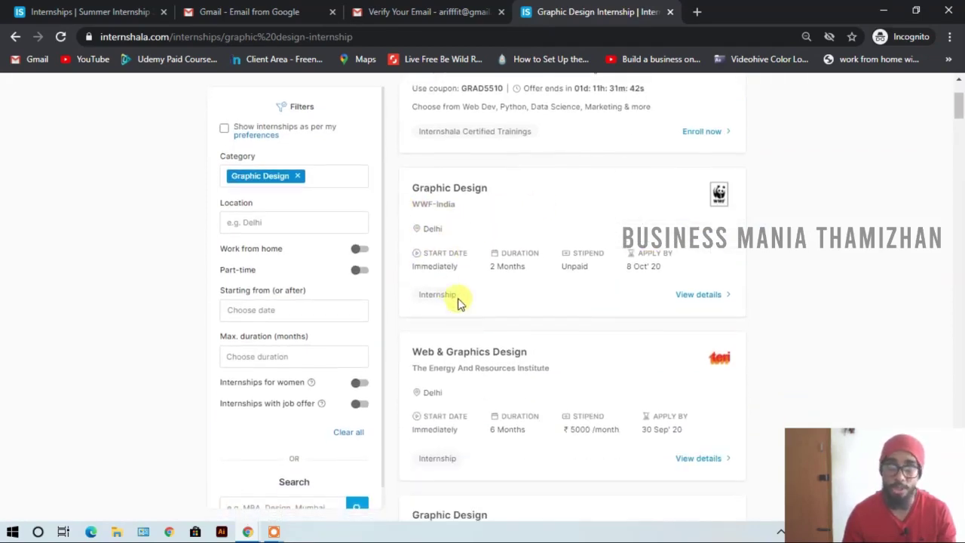
{"action": "left_click", "coordinate": [360, 251]}
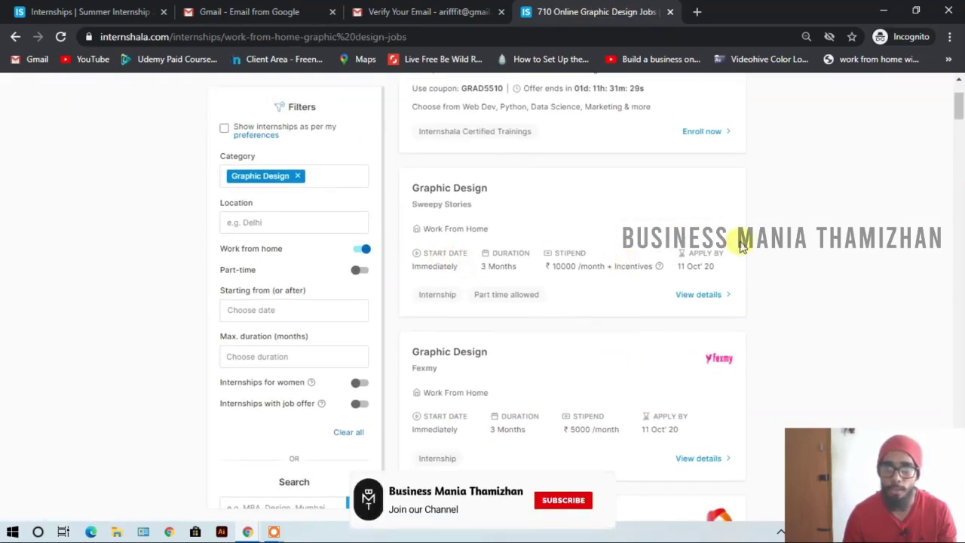
{"action": "scroll", "coordinate": [646, 242], "scroll_direction": "down", "scroll_amount": 1}
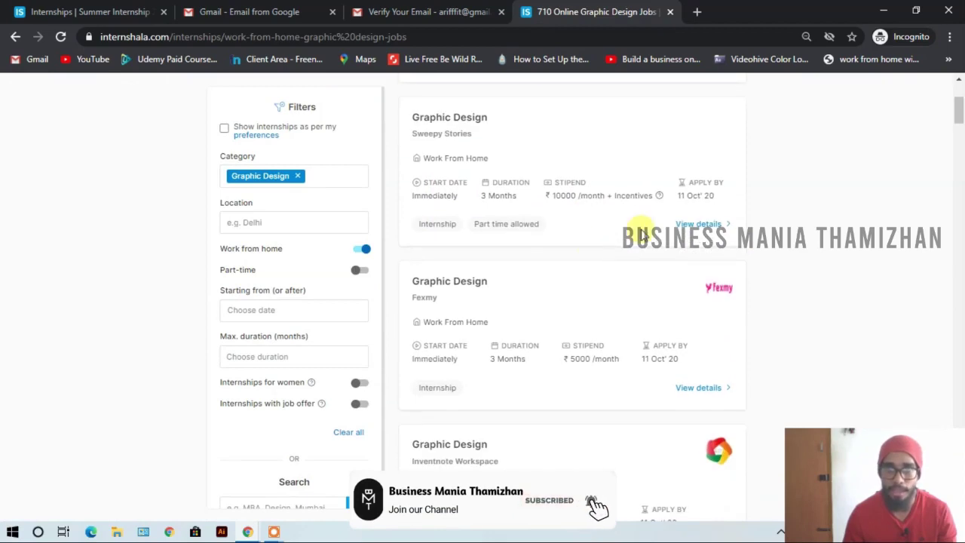